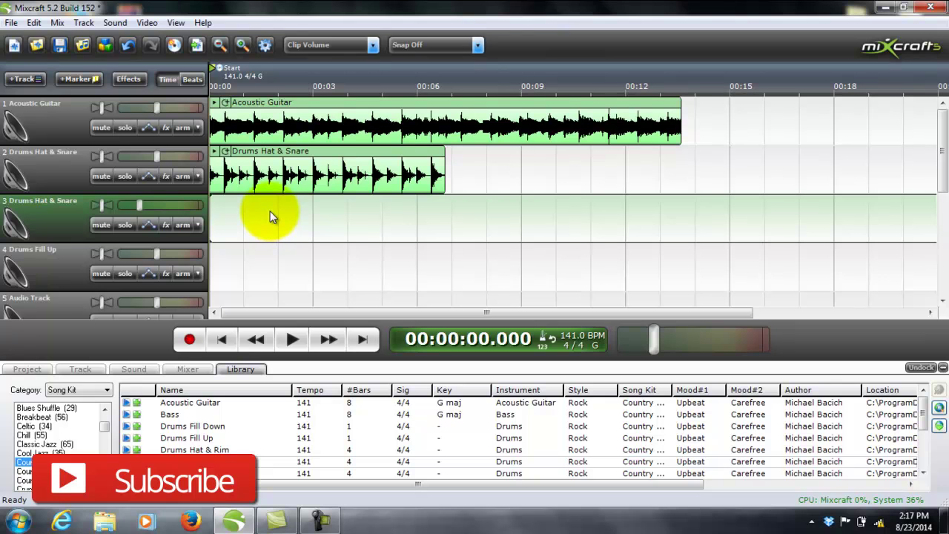
# Select the Acoustic Guitar clip on track 1 and open its sound details
pyautogui.click(271, 157)
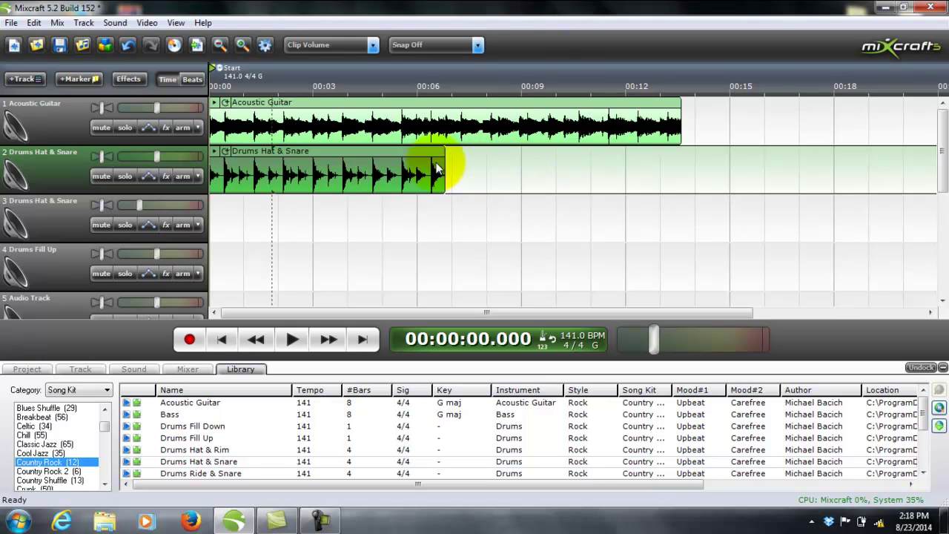
pyautogui.click(407, 108)
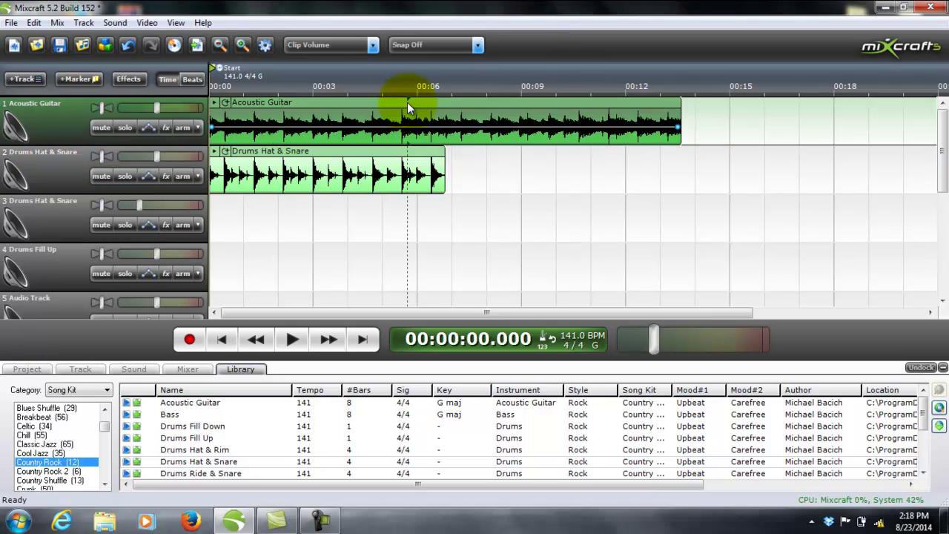
pyautogui.click(394, 103)
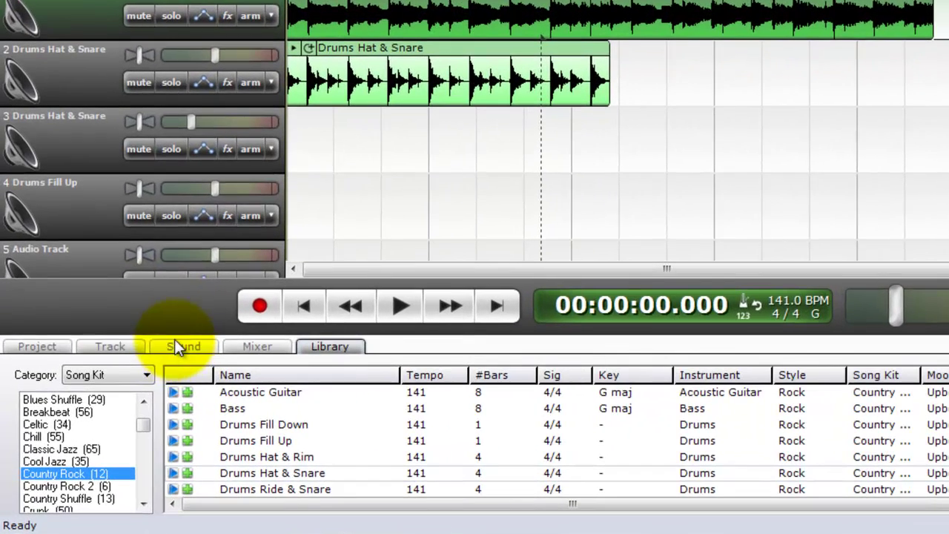
pyautogui.click(136, 368)
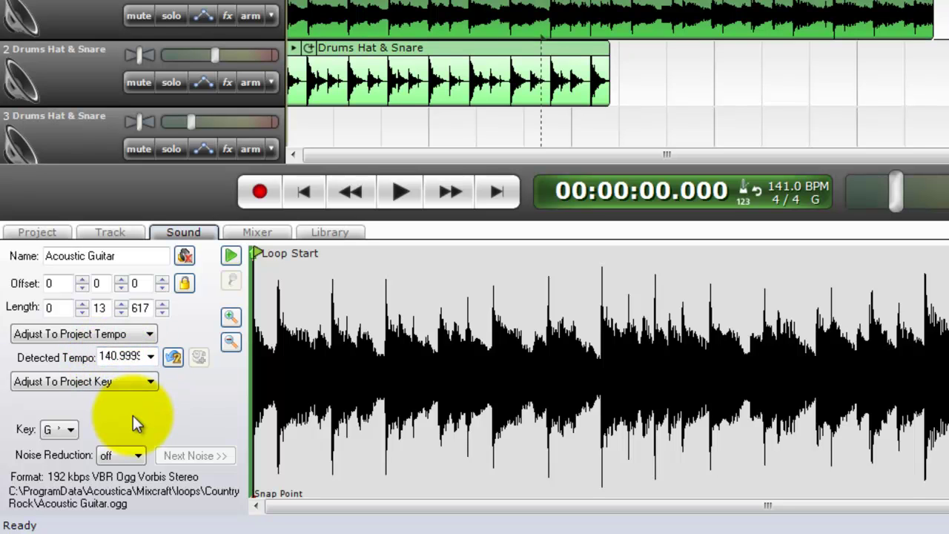
# Examine the key, pitch adjustment and tempo adjustment options available for the Acoustic Guitar clip
pyautogui.click(74, 428)
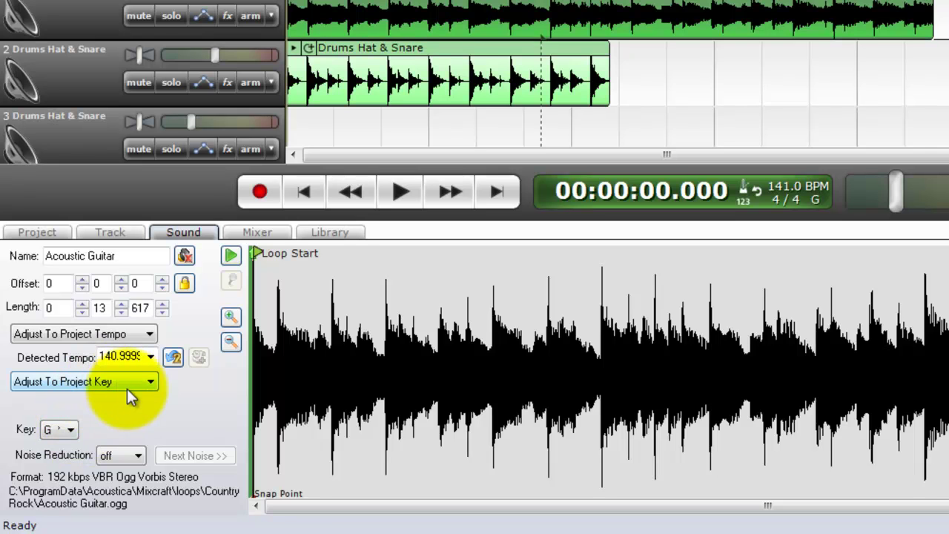
pyautogui.click(103, 381)
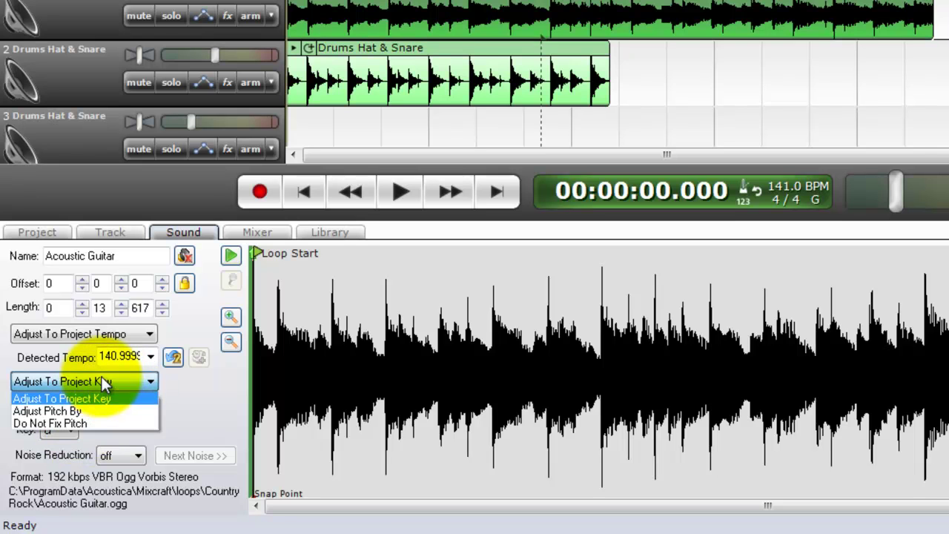
pyautogui.click(186, 385)
pyautogui.click(60, 431)
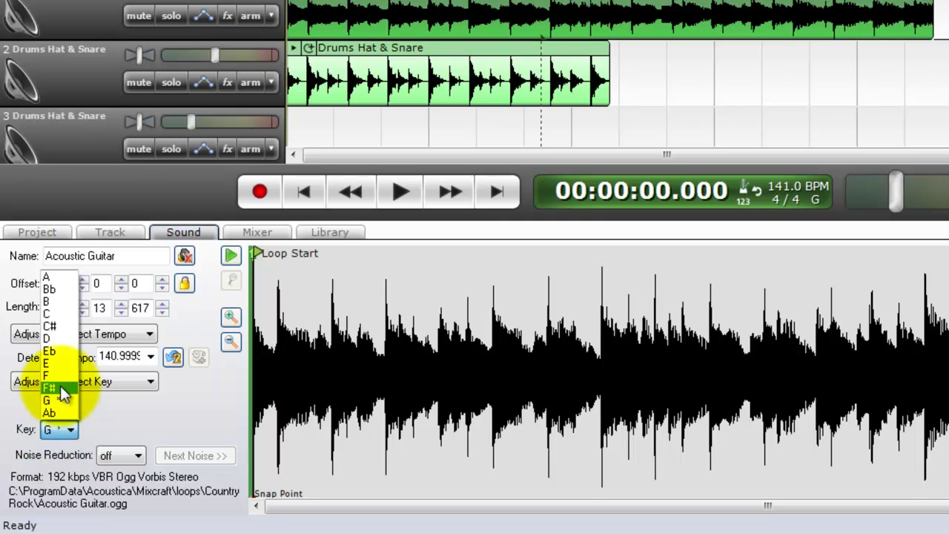
pyautogui.click(102, 418)
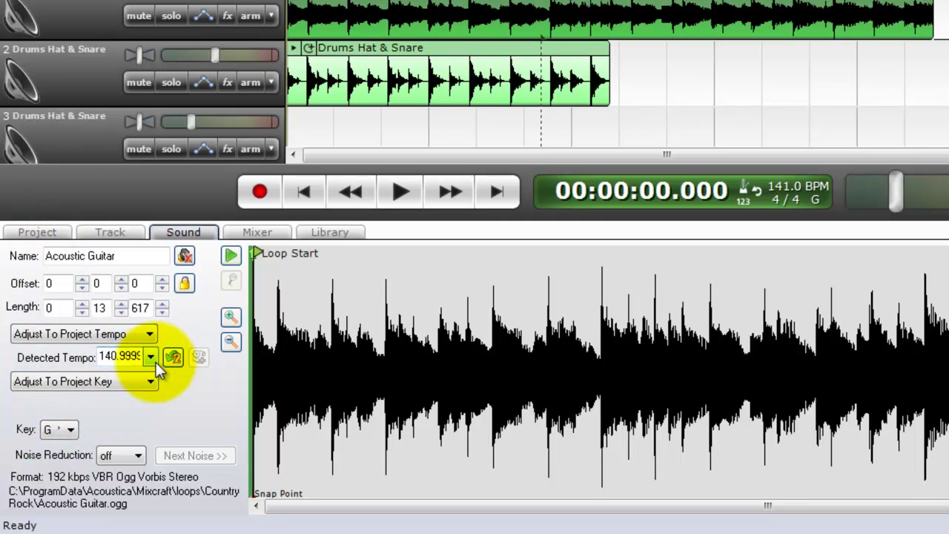
pyautogui.click(150, 331)
pyautogui.click(150, 334)
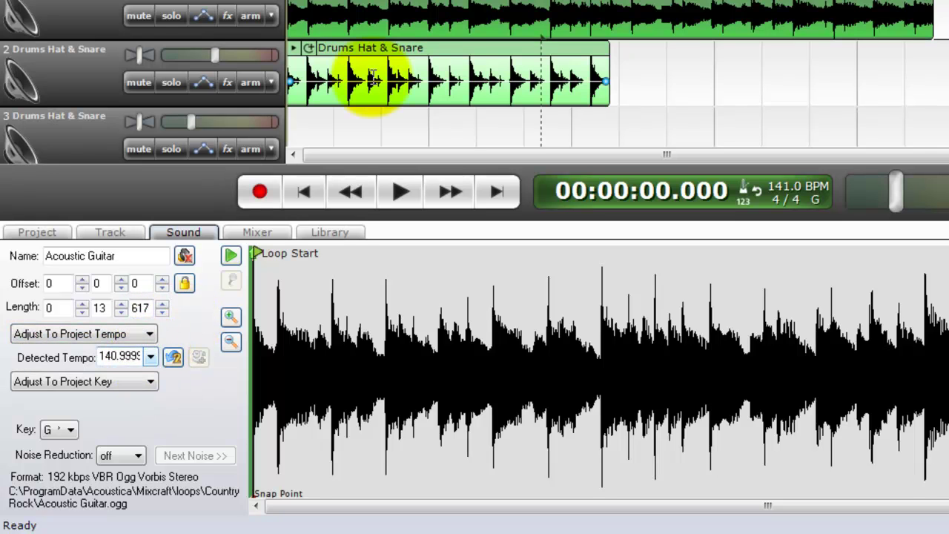
# Compare the sound settings of the Drums Hat & Snare clip with those of the Acoustic Guitar clip
pyautogui.click(406, 55)
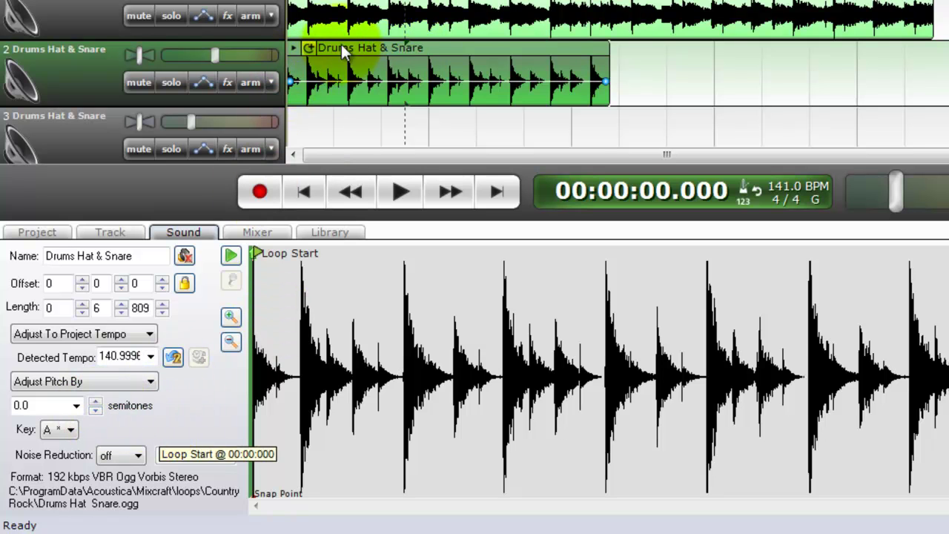
pyautogui.click(319, 131)
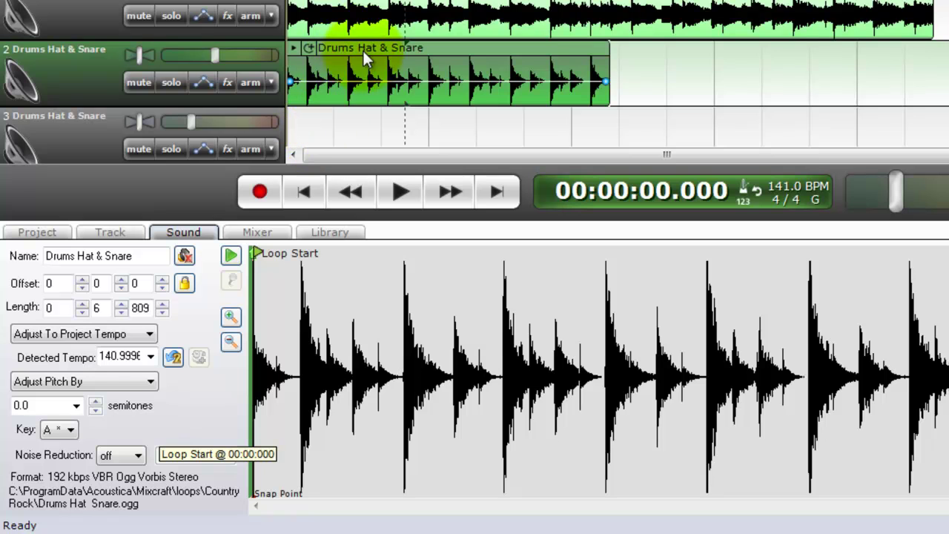
pyautogui.click(349, 27)
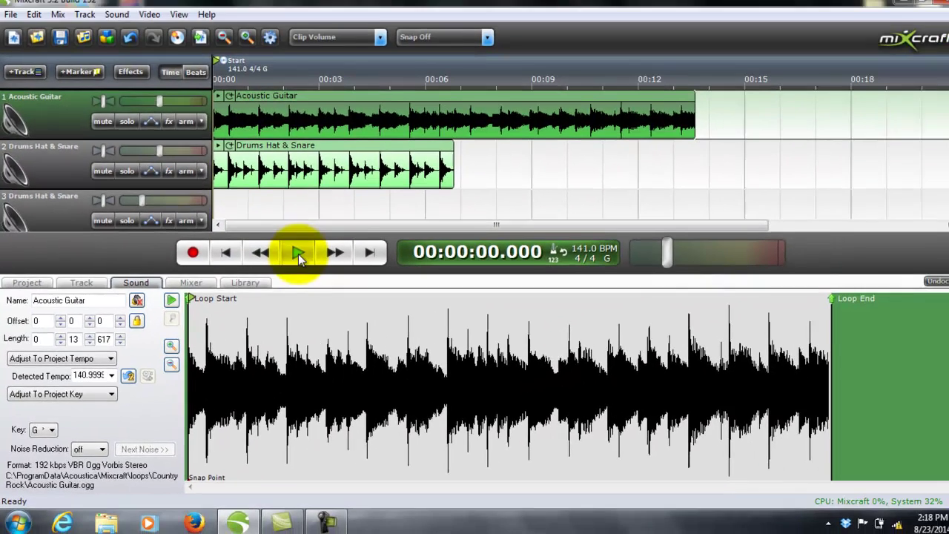
# Play the guitar and drum clips together, stop the playback and return to the start of the project
pyautogui.click(400, 192)
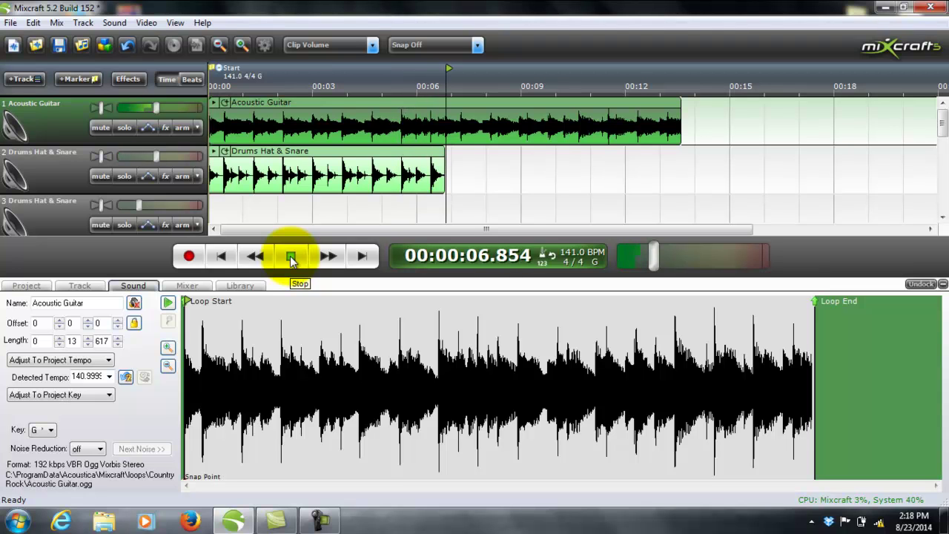
pyautogui.click(290, 256)
pyautogui.click(218, 256)
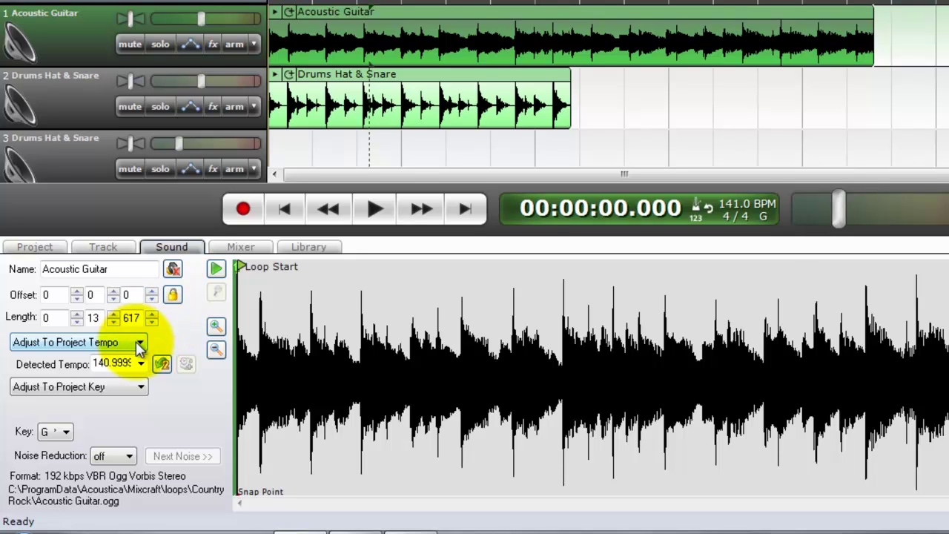
# Try detected tempos of 140.0 and 130.0 on the Acoustic Guitar clip
pyautogui.click(141, 363)
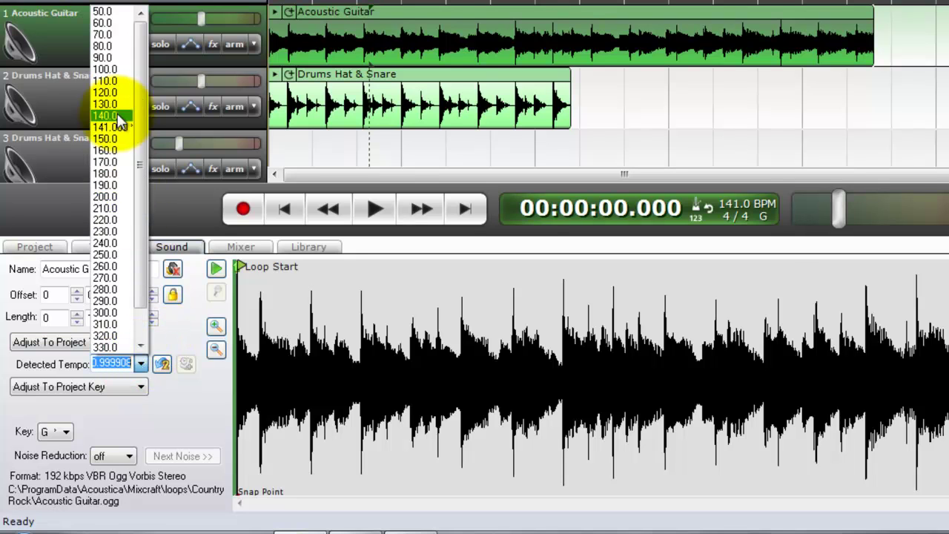
pyautogui.click(116, 115)
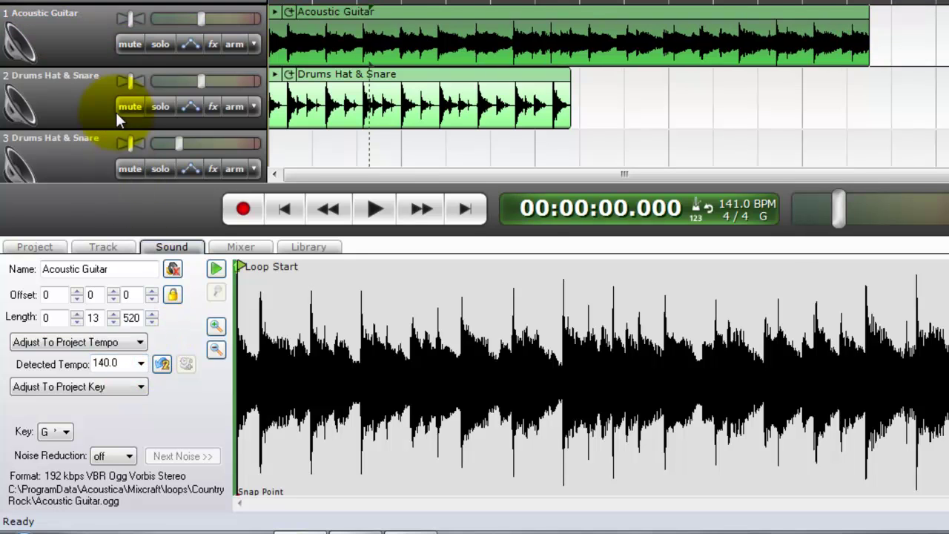
pyautogui.click(141, 364)
pyautogui.click(104, 69)
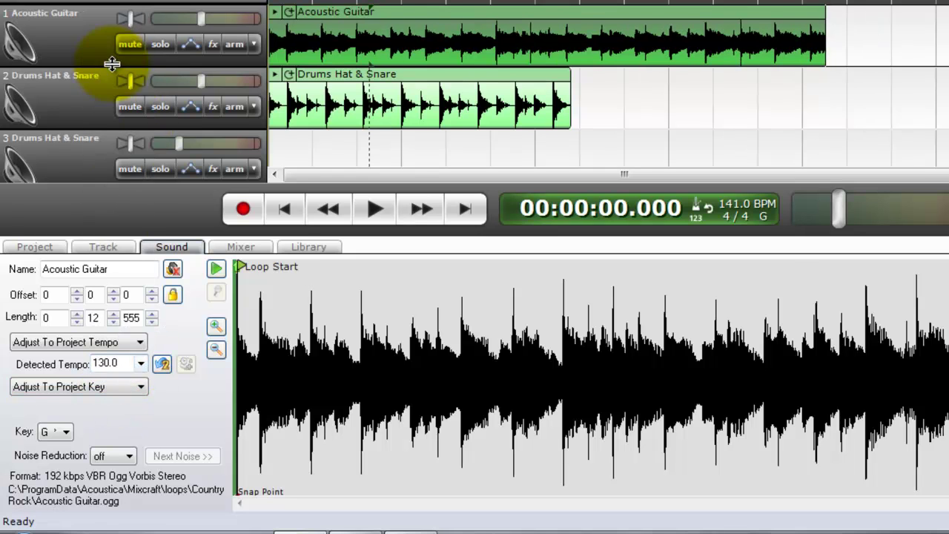
# Play the project with track 2, Drums Hat & Snare, muted and set the Acoustic Guitar clip's detected tempo to 120.0
pyautogui.click(128, 106)
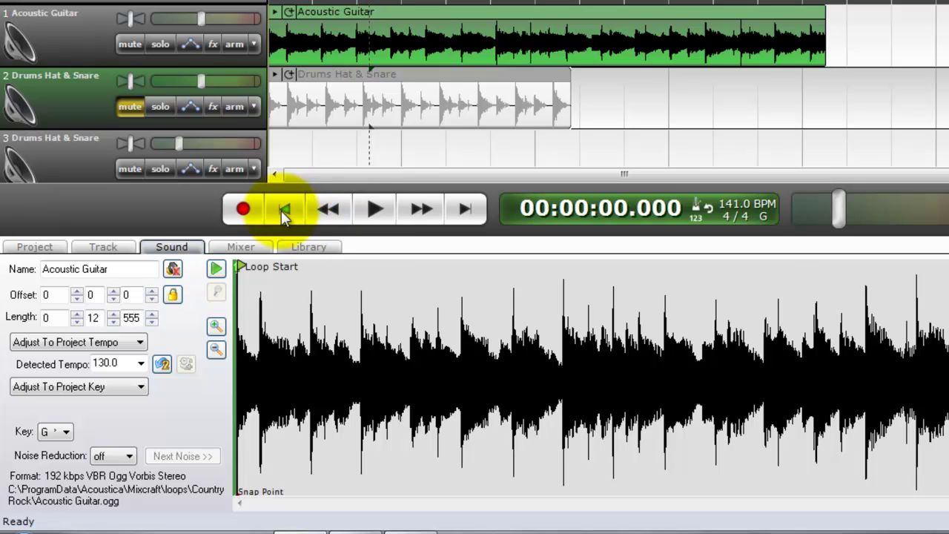
pyautogui.click(371, 210)
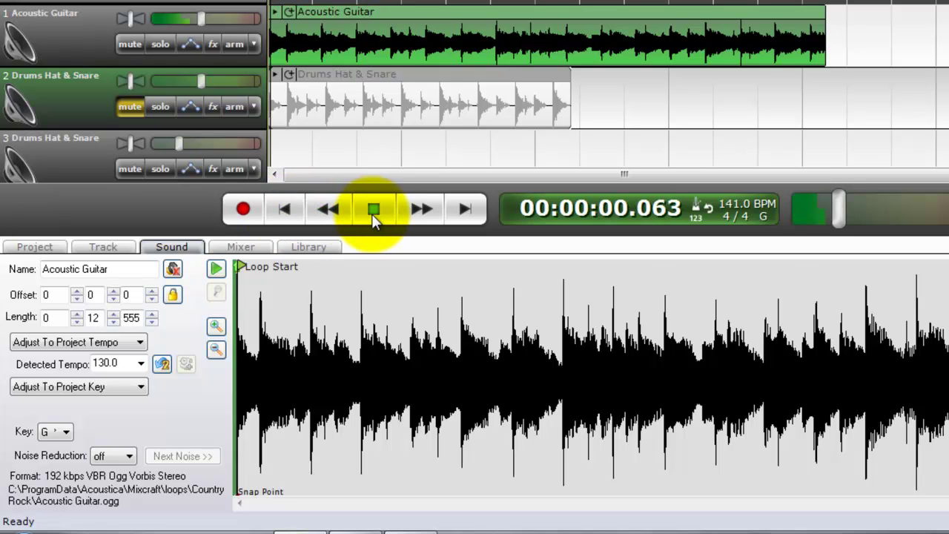
pyautogui.click(141, 363)
pyautogui.click(107, 58)
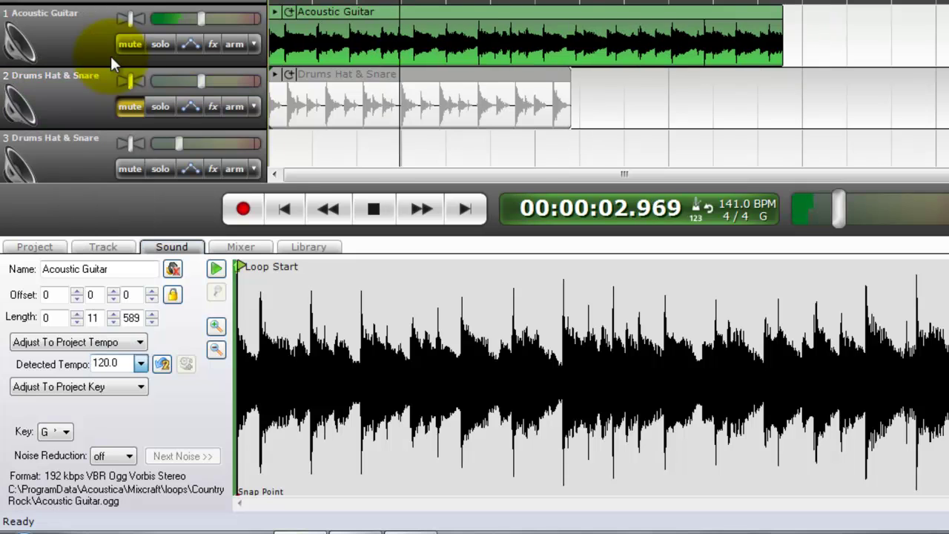
# Set the Acoustic Guitar clip's detected tempo to 100.0 while listening from the start, and stop the playback
pyautogui.click(297, 208)
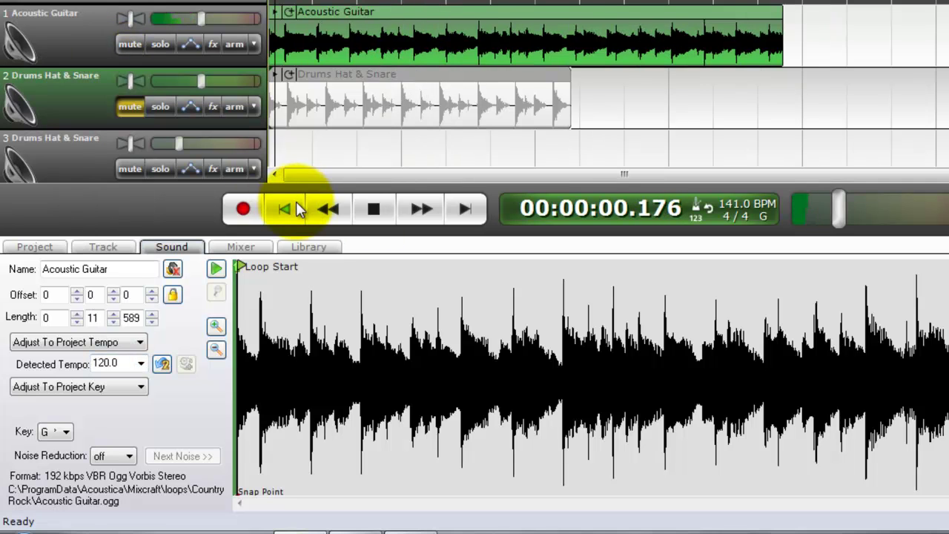
pyautogui.click(140, 363)
pyautogui.click(109, 35)
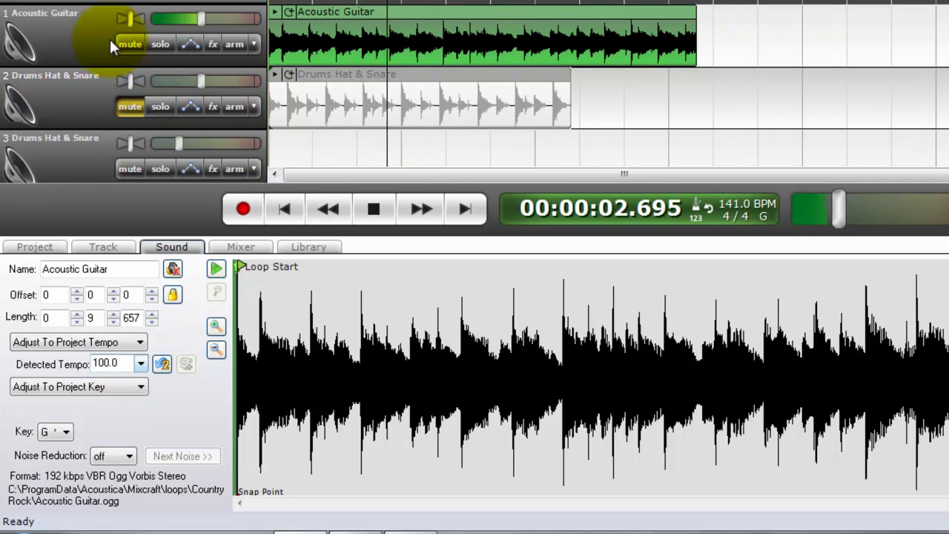
pyautogui.click(286, 209)
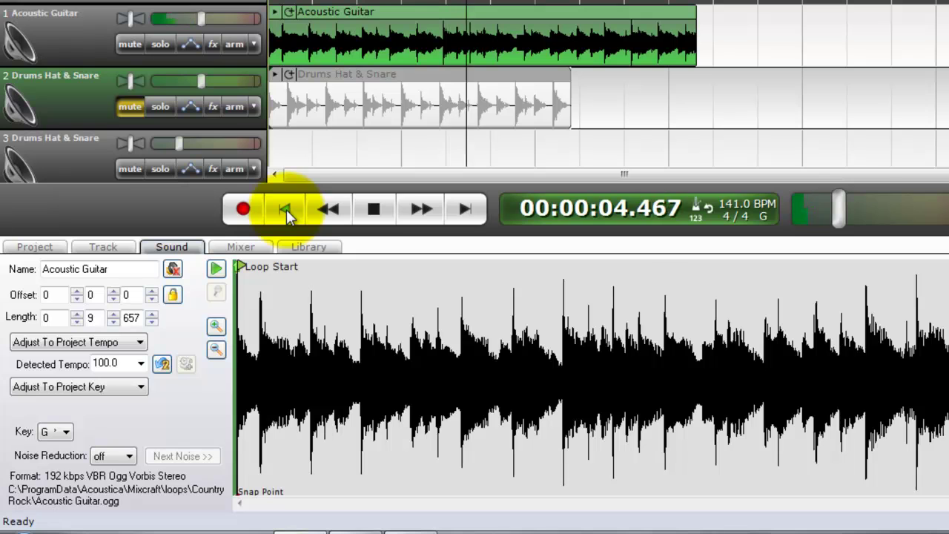
pyautogui.click(374, 208)
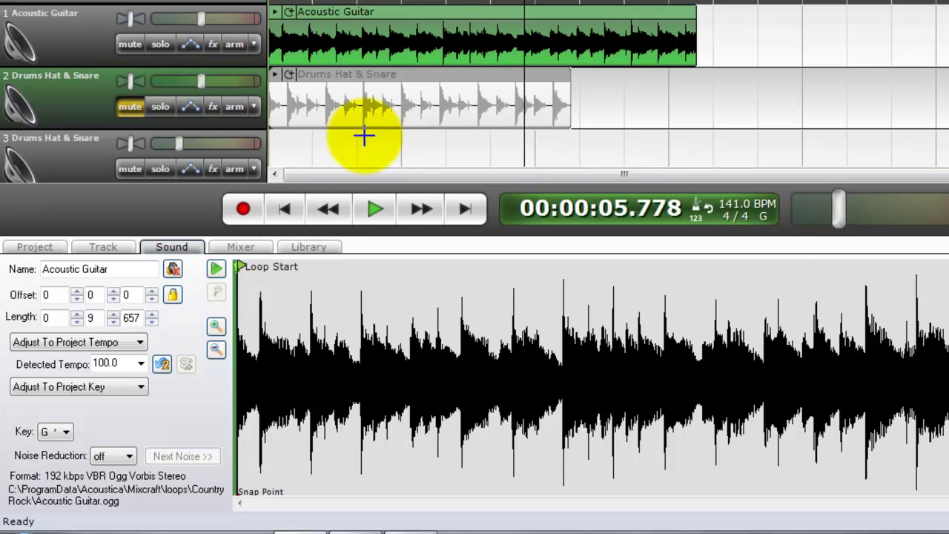
# Set the detected tempo of the Drums Hat & Snare clip to 100.0 to match the Acoustic Guitar clip
pyautogui.click(360, 73)
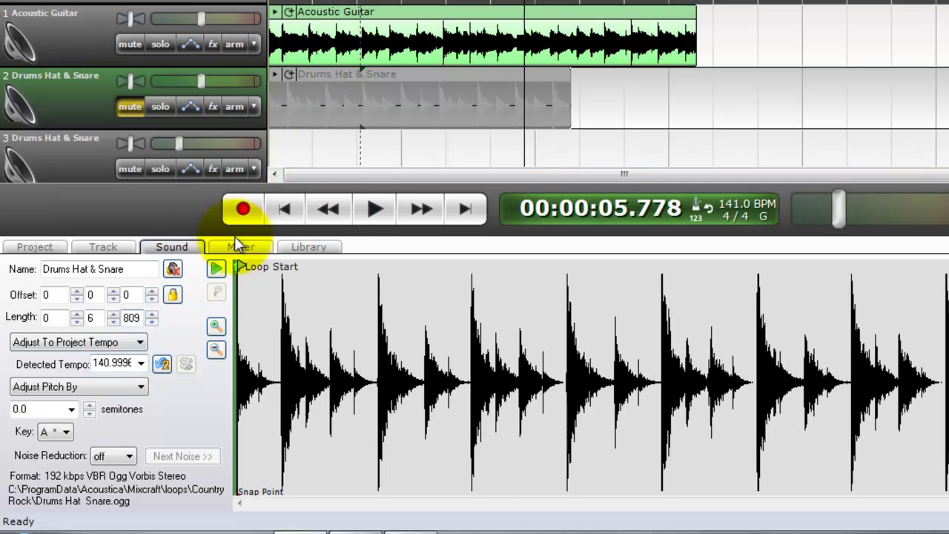
pyautogui.click(340, 16)
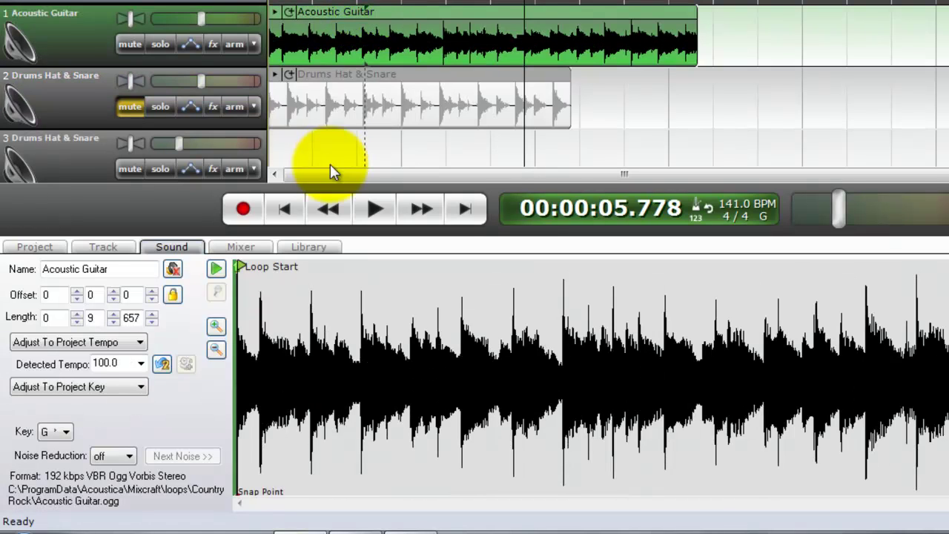
pyautogui.click(331, 82)
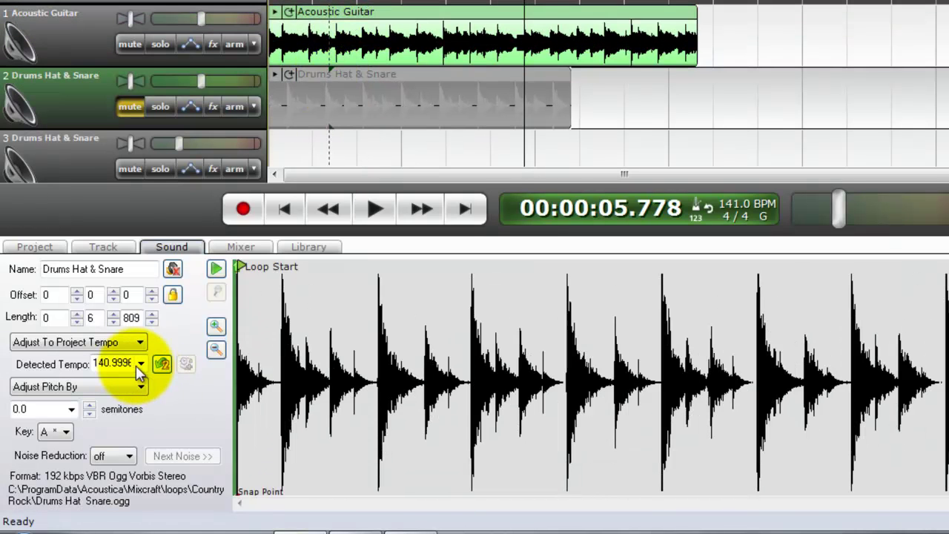
pyautogui.click(141, 364)
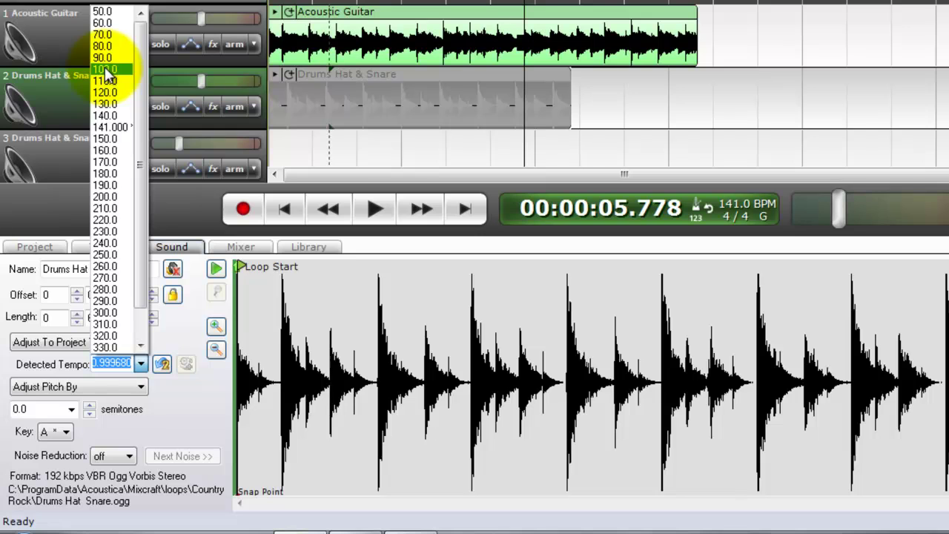
pyautogui.click(113, 80)
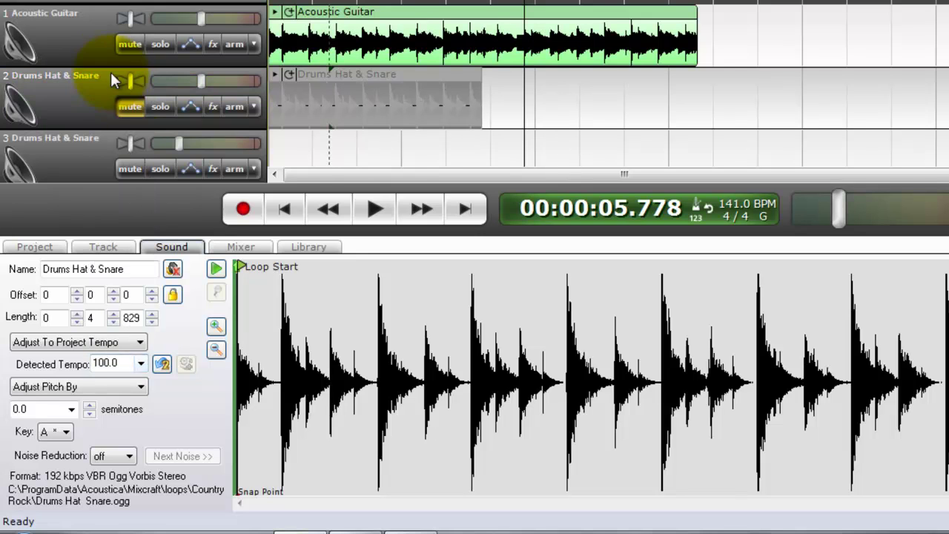
# Unmute the Drums Hat & Snare track and play it with the guitar from the start, returning to the beginning after stopping
pyautogui.click(278, 209)
pyautogui.click(138, 107)
pyautogui.click(369, 209)
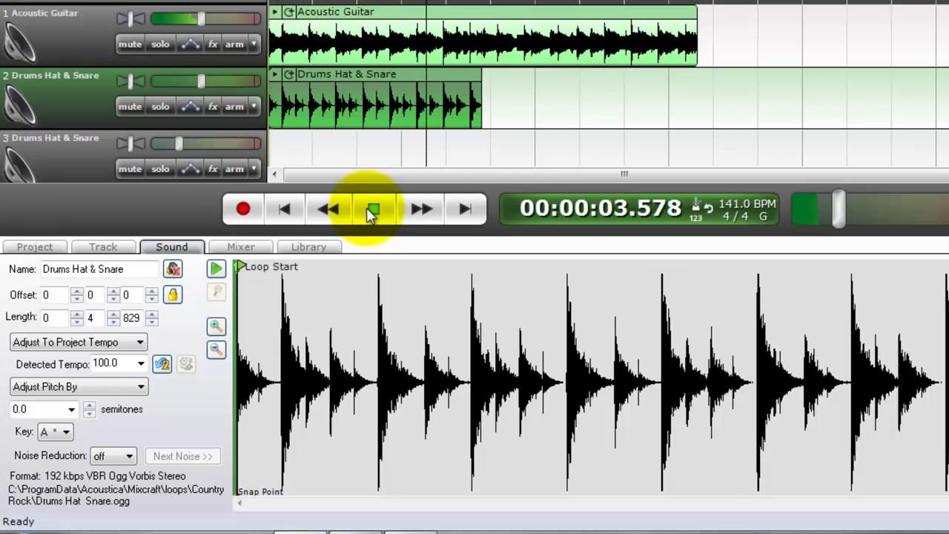
pyautogui.click(372, 211)
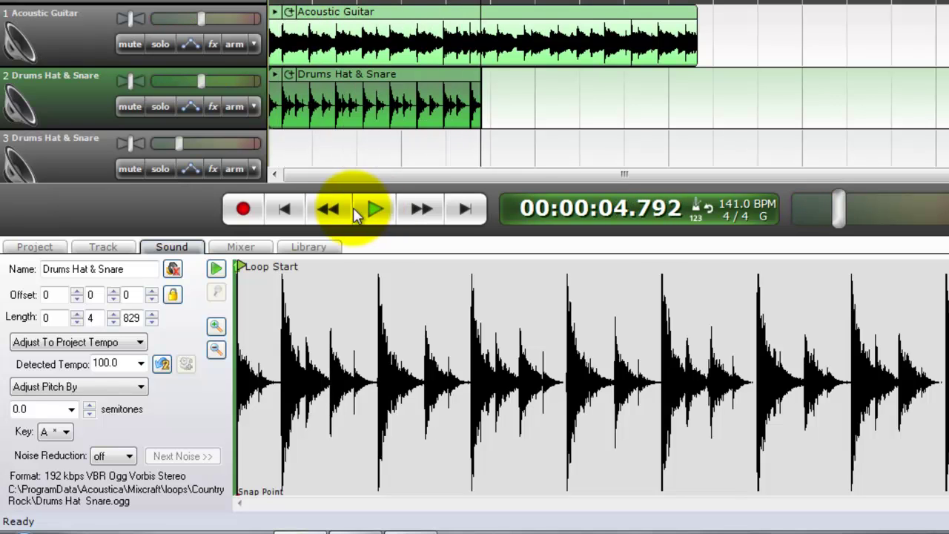
pyautogui.click(284, 209)
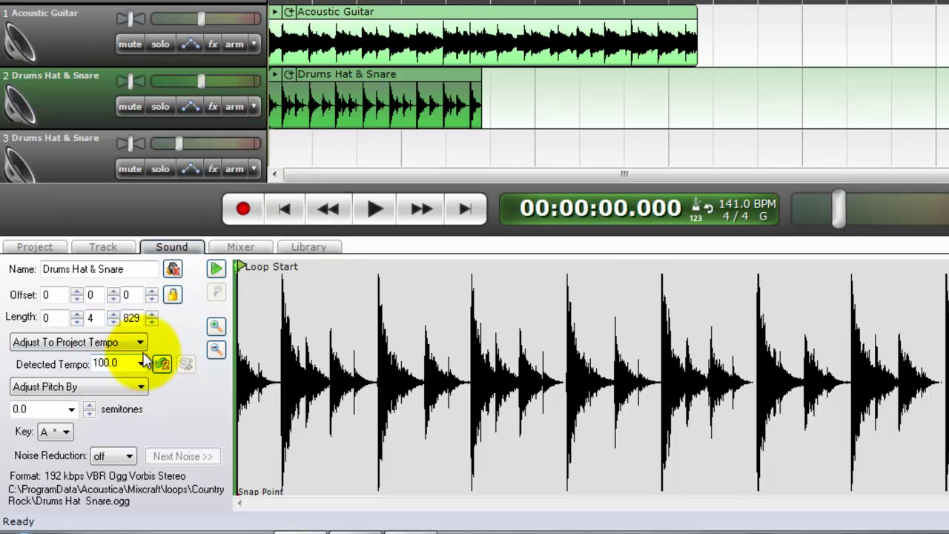
# Set the Drums Hat & Snare clip's pitch adjustment to 12.0 semitones and play the project through from the start
pyautogui.click(374, 23)
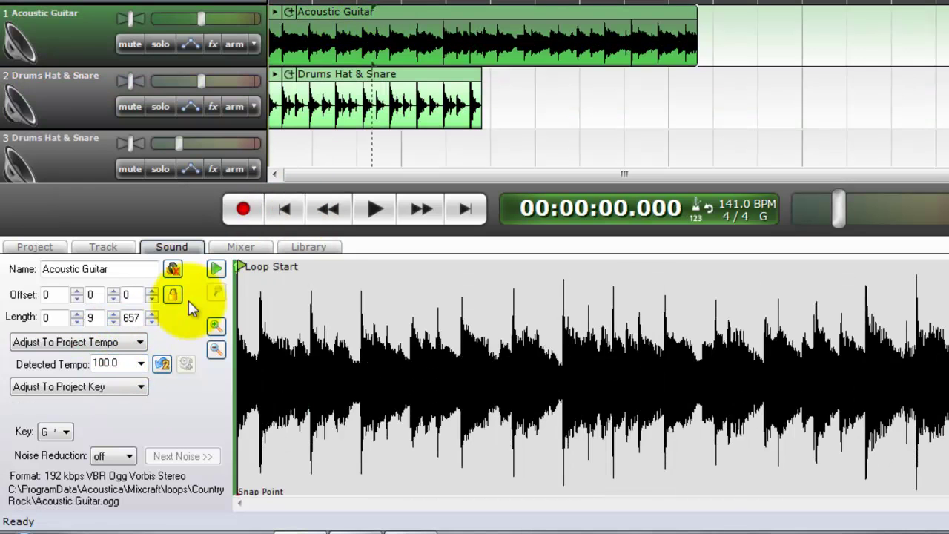
pyautogui.click(345, 86)
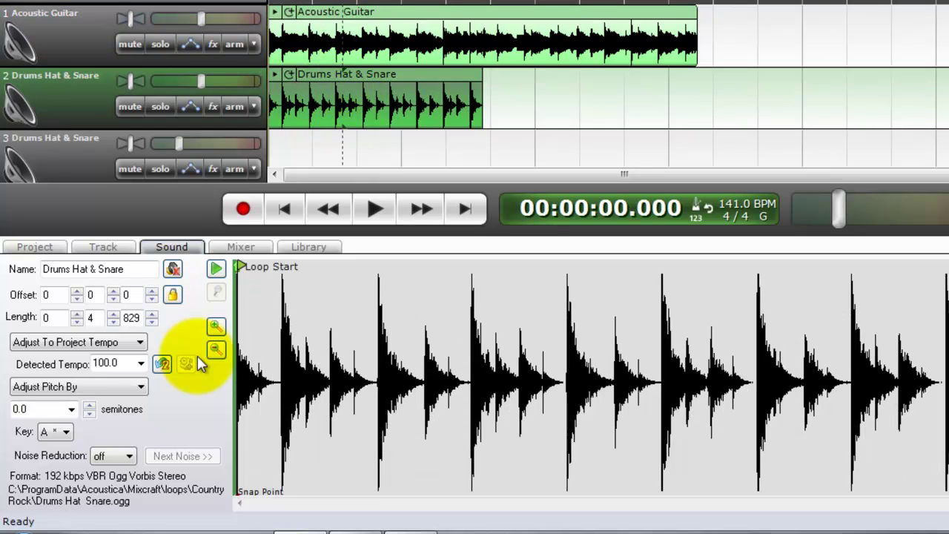
pyautogui.click(73, 408)
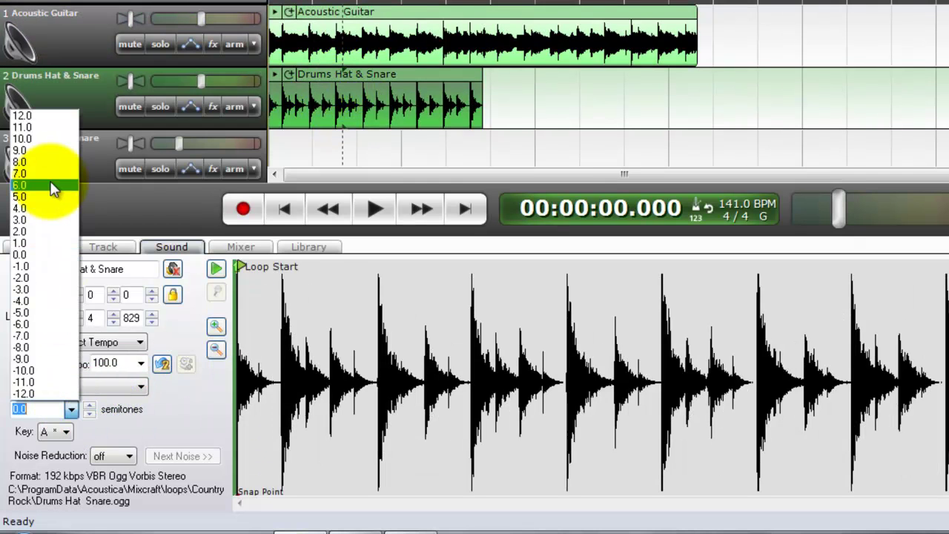
pyautogui.click(39, 256)
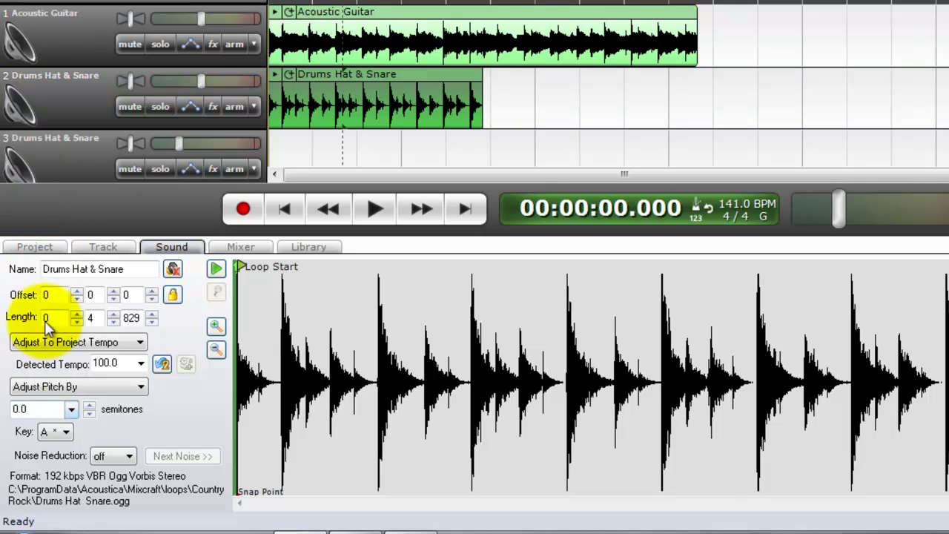
pyautogui.click(72, 409)
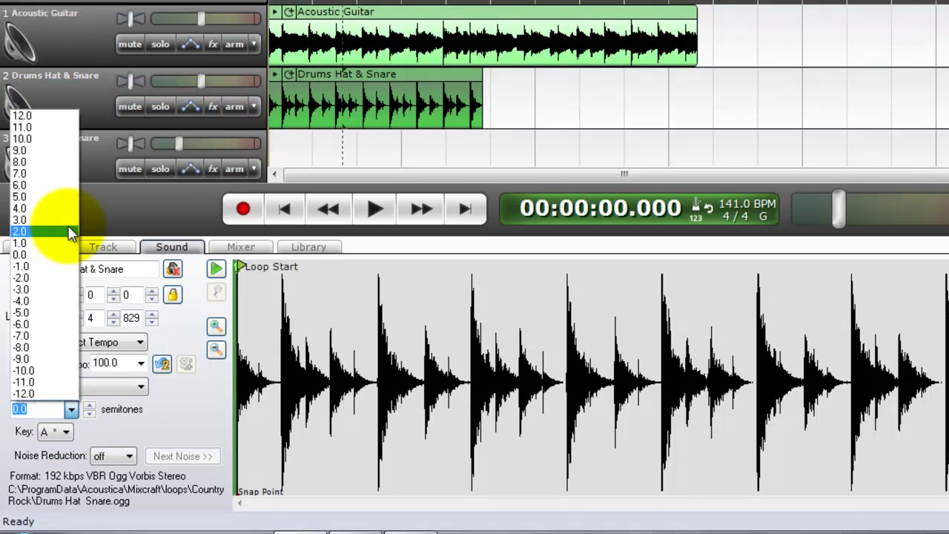
pyautogui.click(60, 118)
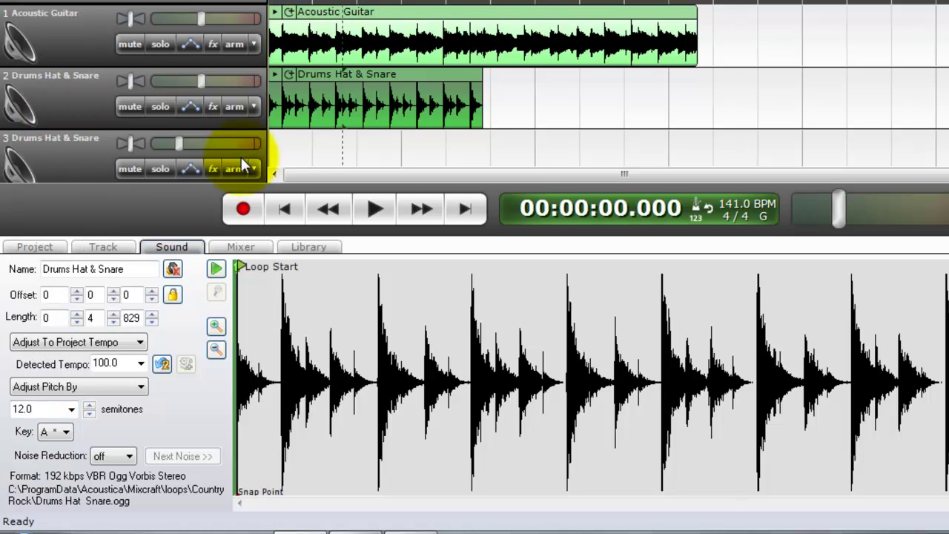
pyautogui.click(375, 208)
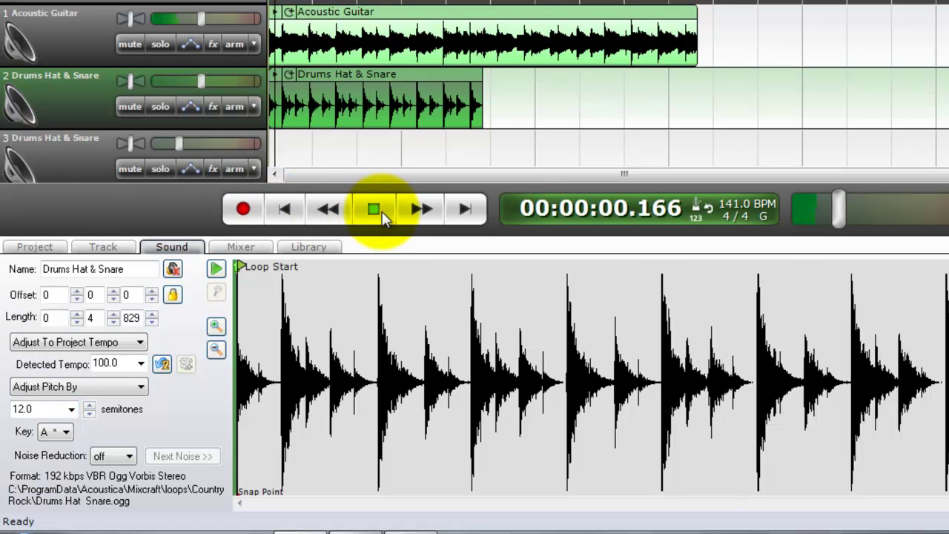
pyautogui.moveTo(201, 81)
pyautogui.mouseDown()
pyautogui.moveTo(233, 80)
pyautogui.moveTo(201, 80)
pyautogui.mouseUp()
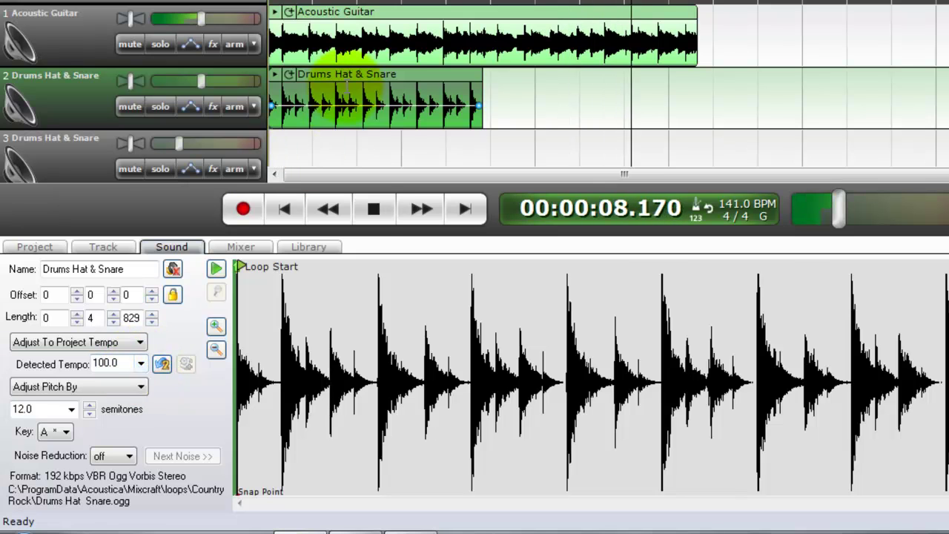
pyautogui.click(367, 205)
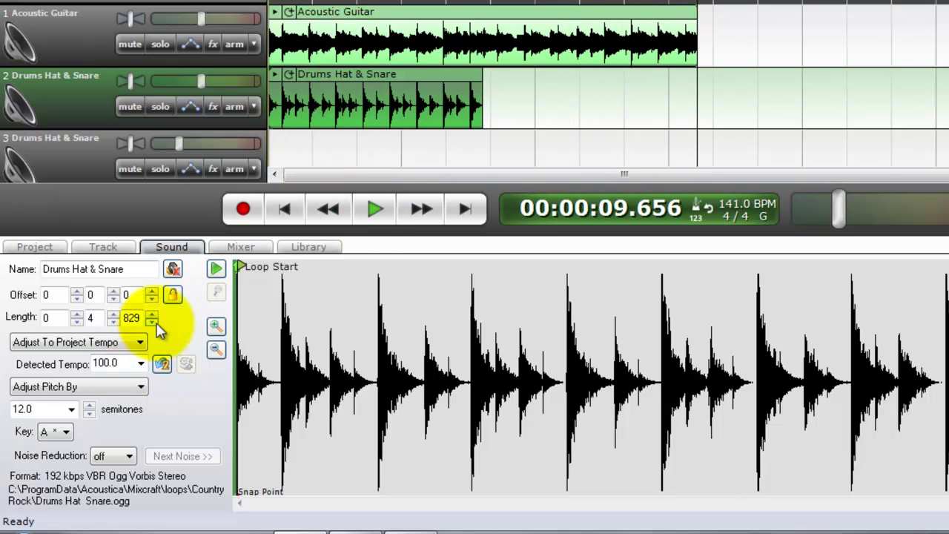
# Reset the Drums Hat & Snare clip's pitch adjustment to 0.0 semitones and return to the project's start
pyautogui.click(71, 409)
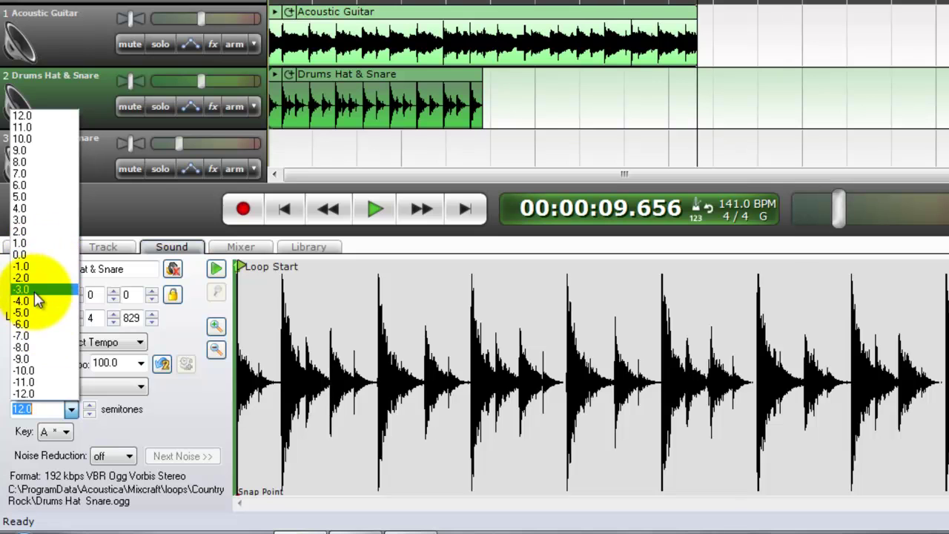
pyautogui.click(35, 252)
pyautogui.click(283, 200)
# Switch the Acoustic Guitar clip to Adjust Pitch By and raise its pitch by 10.0 semitones
pyautogui.click(288, 18)
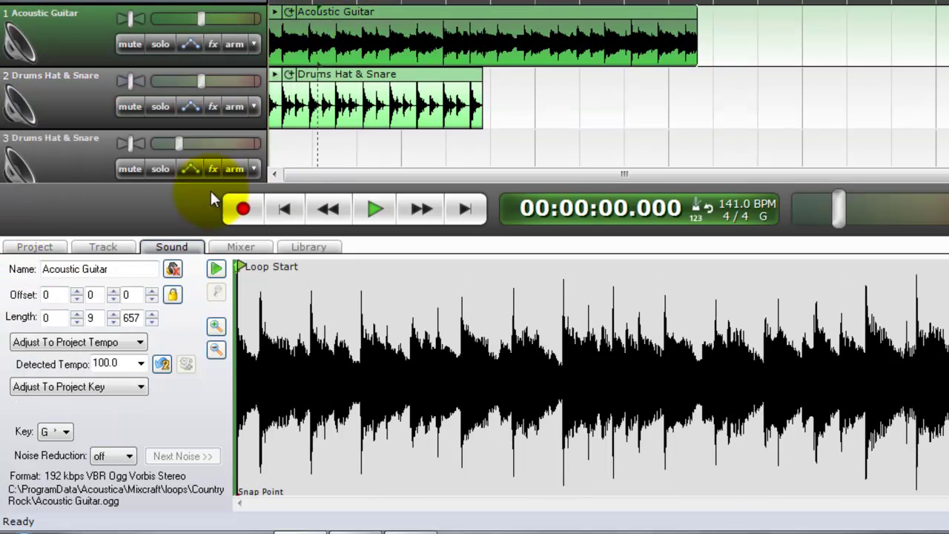
pyautogui.click(96, 386)
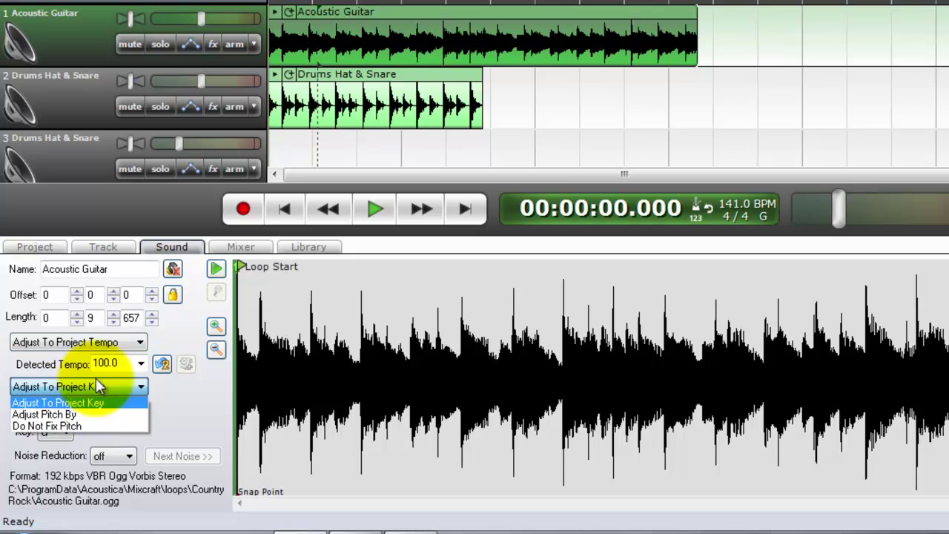
pyautogui.click(69, 414)
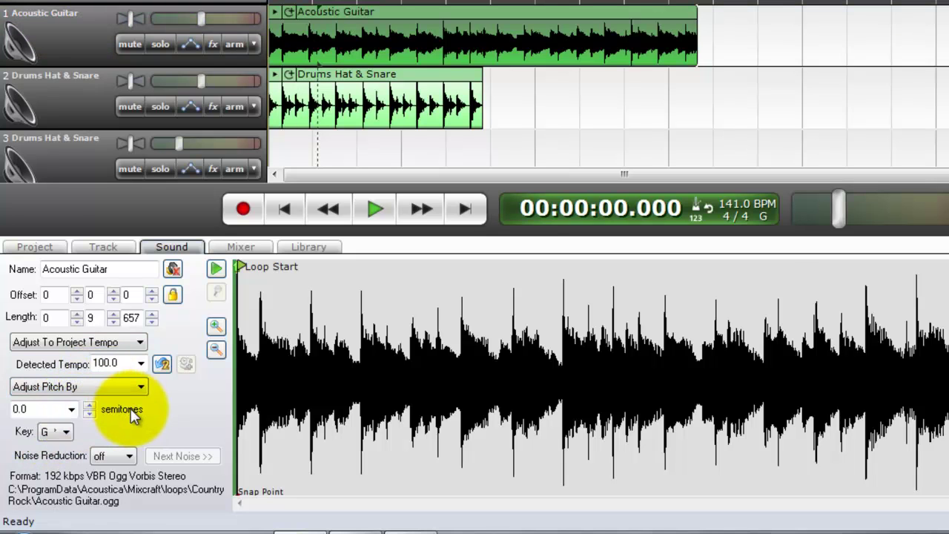
pyautogui.click(71, 410)
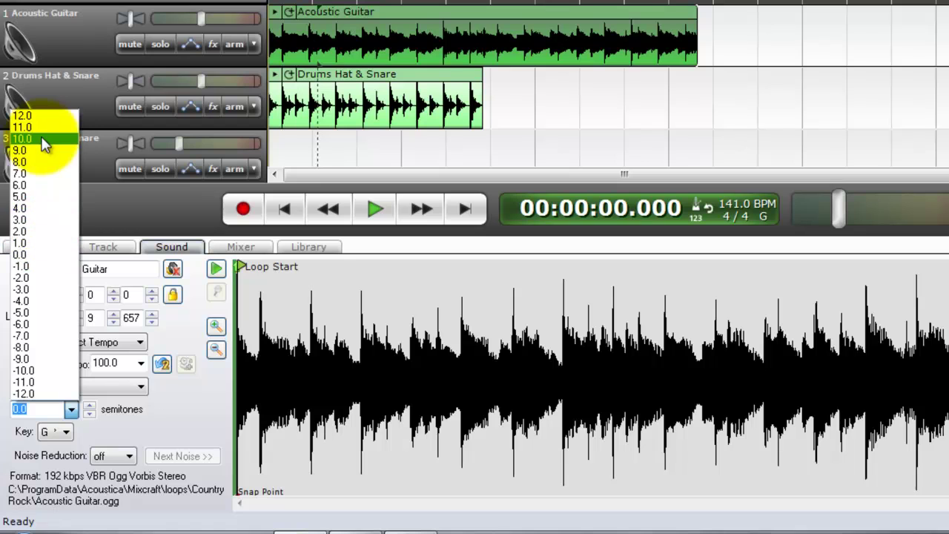
pyautogui.click(44, 144)
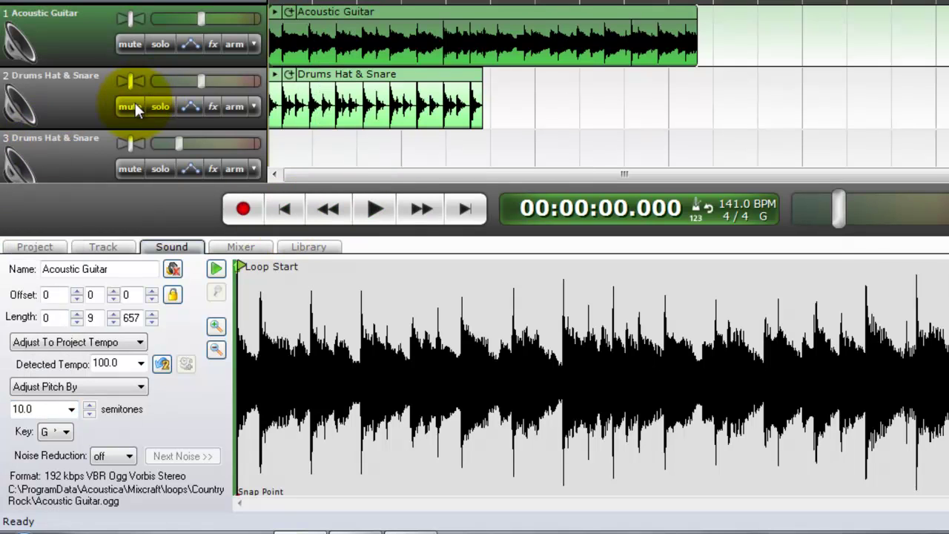
# Mute track 2, Drums Hat & Snare, and lower the Acoustic Guitar's pitch to 5.2 semitones during playback, then stop
pyautogui.click(130, 106)
pyautogui.click(375, 208)
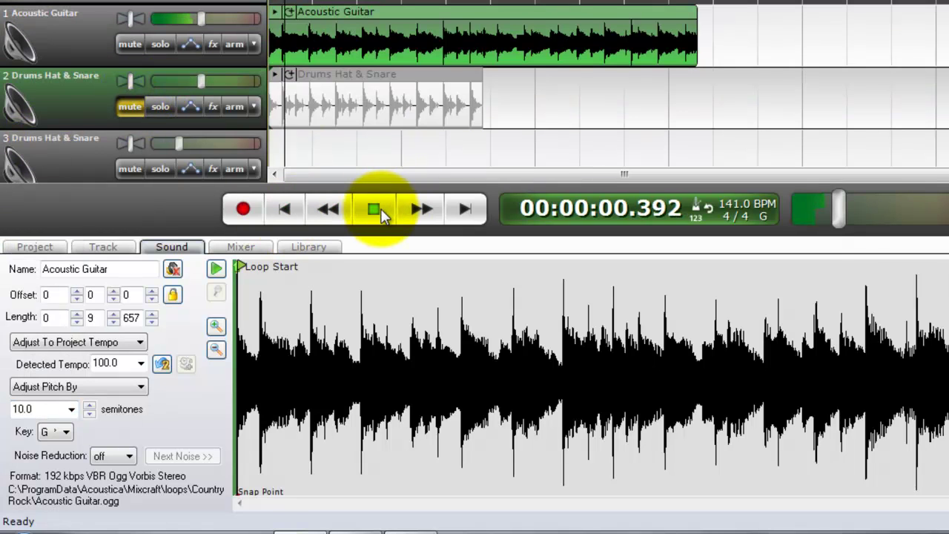
pyautogui.click(89, 413)
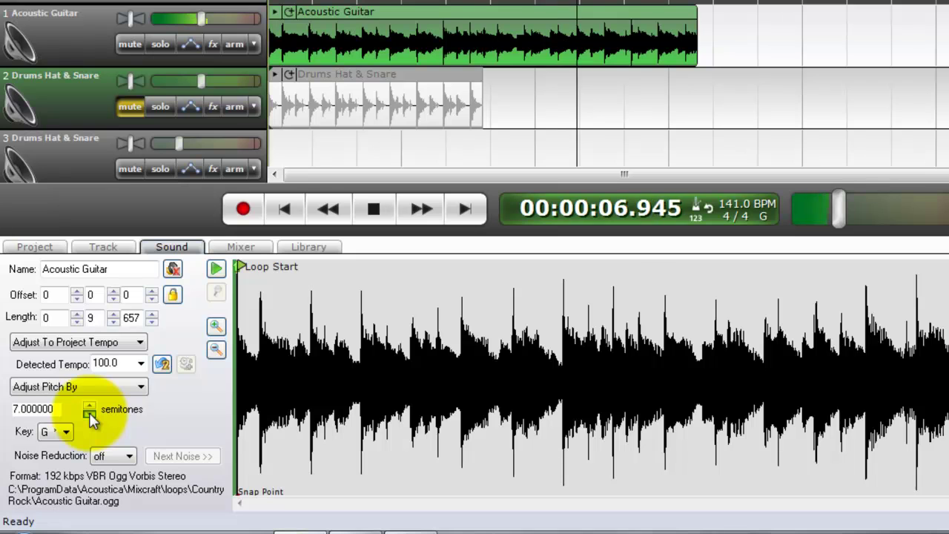
pyautogui.click(89, 413)
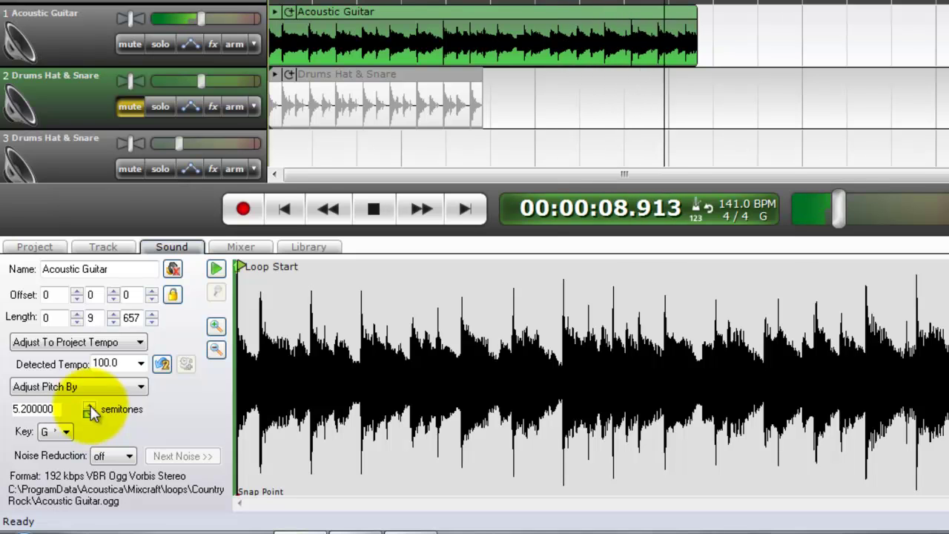
pyautogui.press('space')
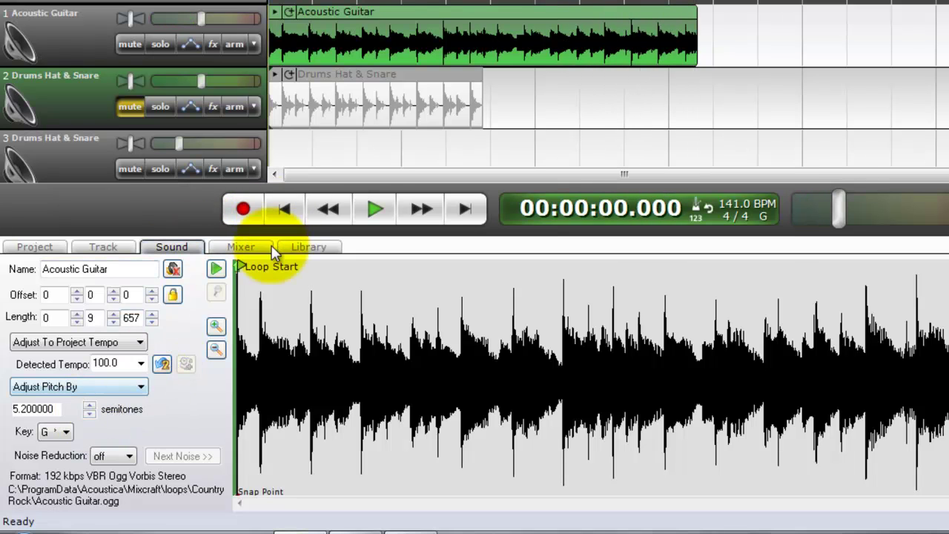
# Play the guitar again while lowering its pitch adjustment gradually to -0.6 semitones, and restart playback from the beginning
pyautogui.click(375, 209)
pyautogui.click(89, 414)
pyautogui.doubleClick(89, 413)
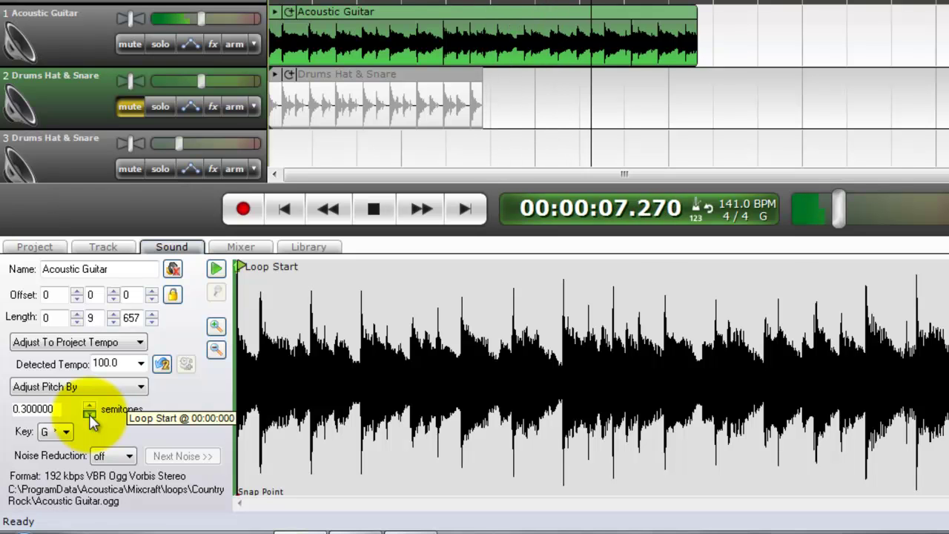
pyautogui.doubleClick(89, 414)
pyautogui.click(89, 414)
pyautogui.click(286, 208)
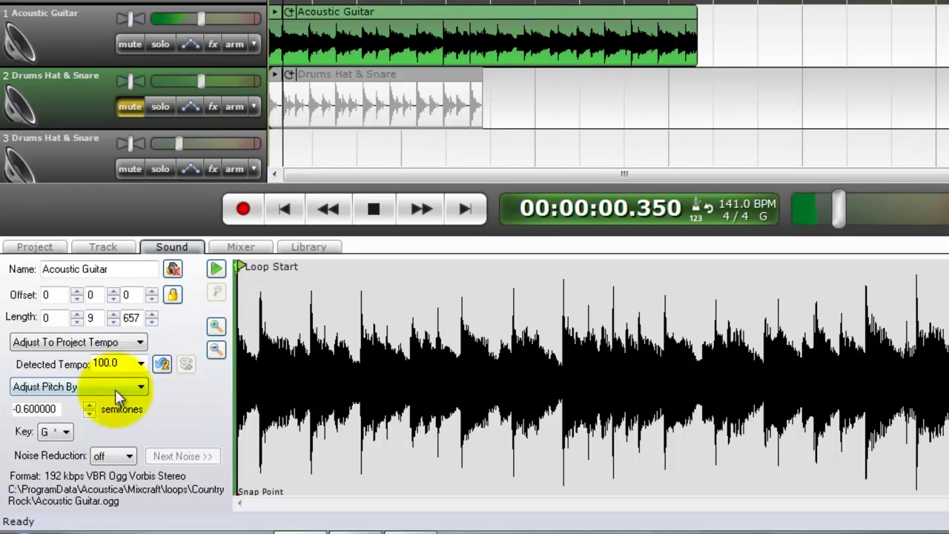
# Lower the Acoustic Guitar clip's pitch to -2.4 and then -11.0 semitones, and replay it from the start
pyautogui.click(89, 414)
pyautogui.moveTo(89, 414); pyautogui.dragTo(87, 415)
pyautogui.click(71, 409)
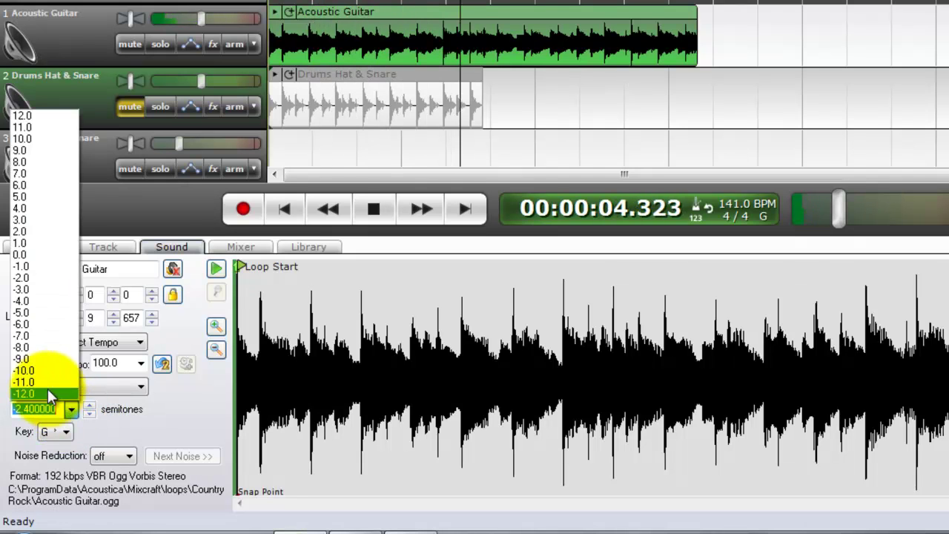
pyautogui.click(30, 382)
pyautogui.click(285, 208)
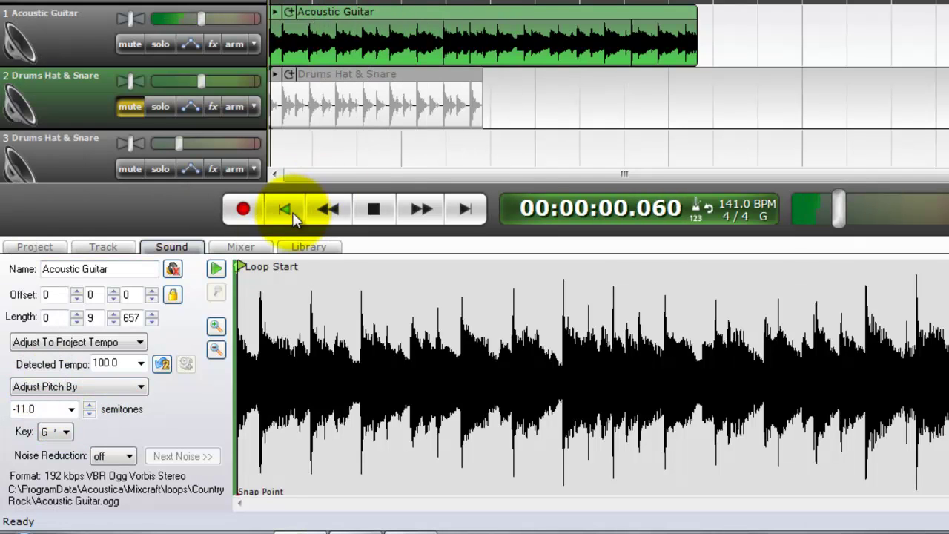
# Set the Acoustic Guitar clip's pitch to -12.0 semitones and replay it with the Drums Hat & Snare track unmuted
pyautogui.click(71, 409)
pyautogui.click(67, 403)
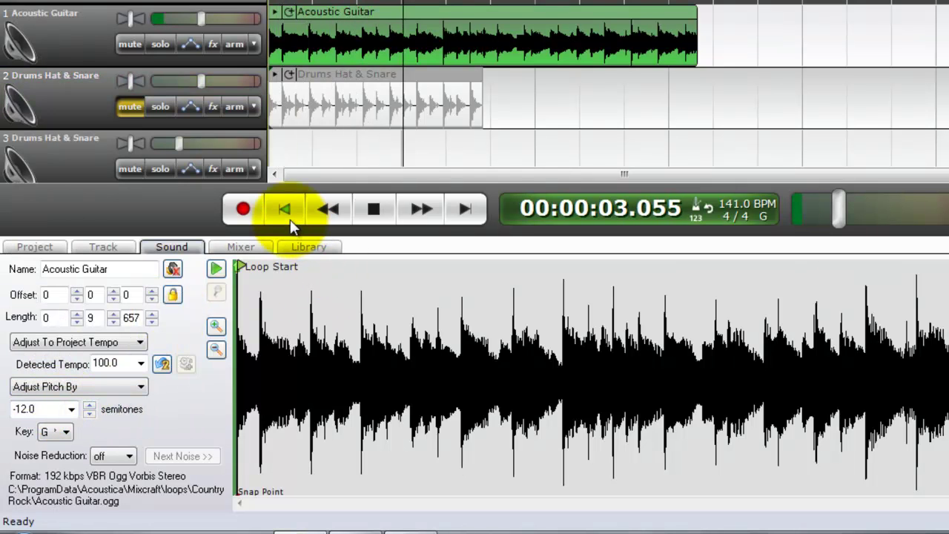
pyautogui.click(285, 209)
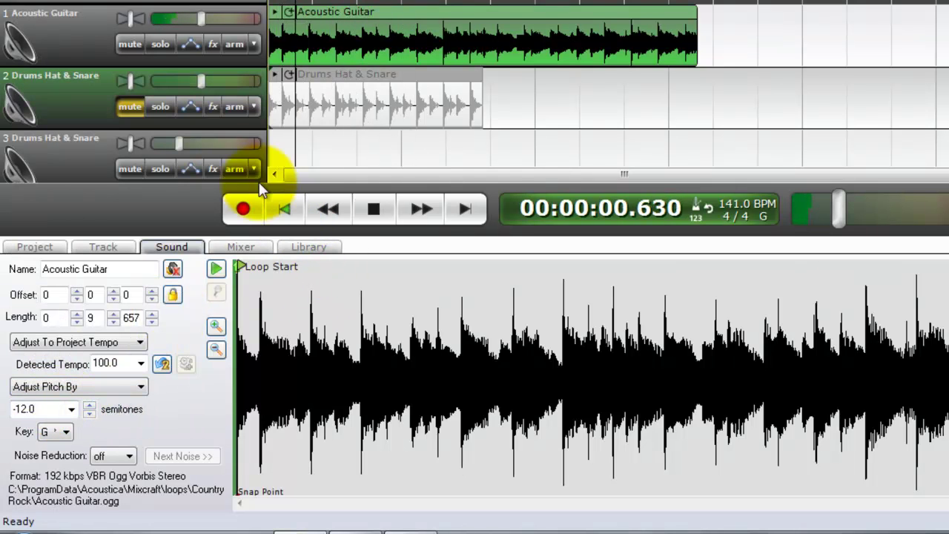
pyautogui.click(130, 106)
pyautogui.click(285, 208)
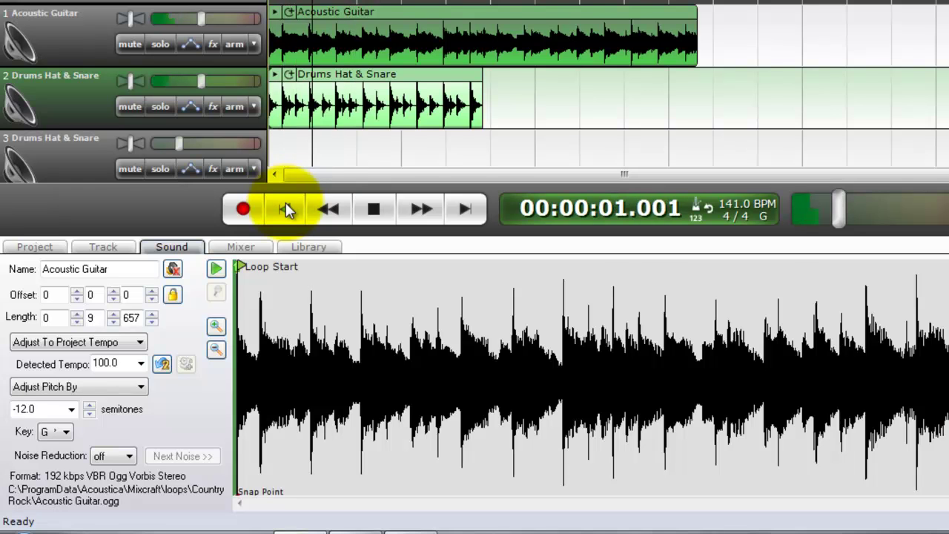
# Loop the Drums Hat & Snare and Acoustic Guitar clips so both extend to a length of 19 s 315 ms
pyautogui.click(275, 95)
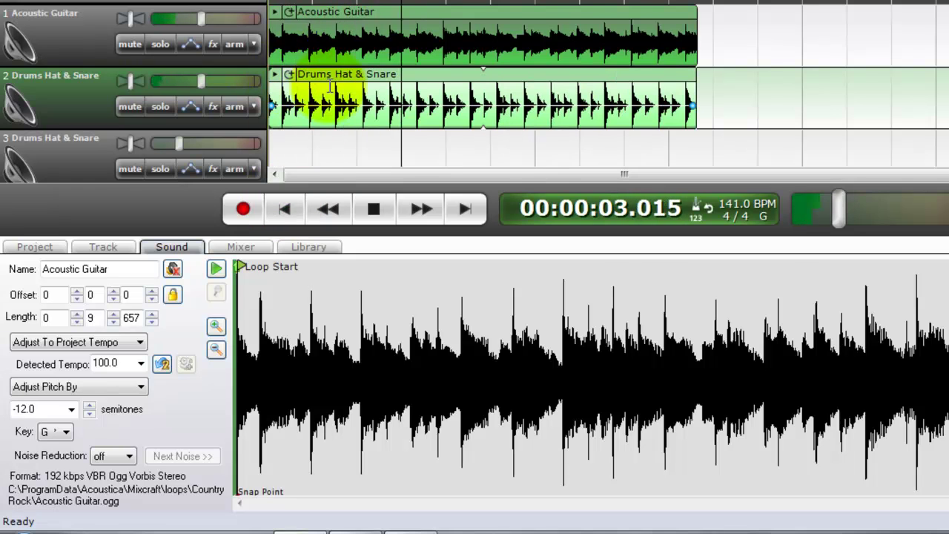
pyautogui.click(340, 26)
pyautogui.click(287, 75)
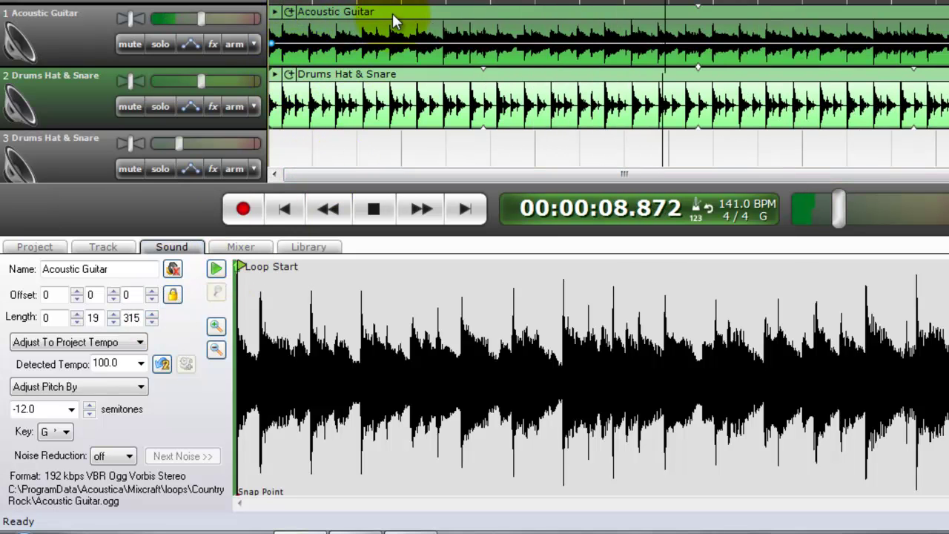
# Set the Acoustic Guitar clip's pitch adjustment to 0.0 semitones and replay the project from the start
pyautogui.click(71, 409)
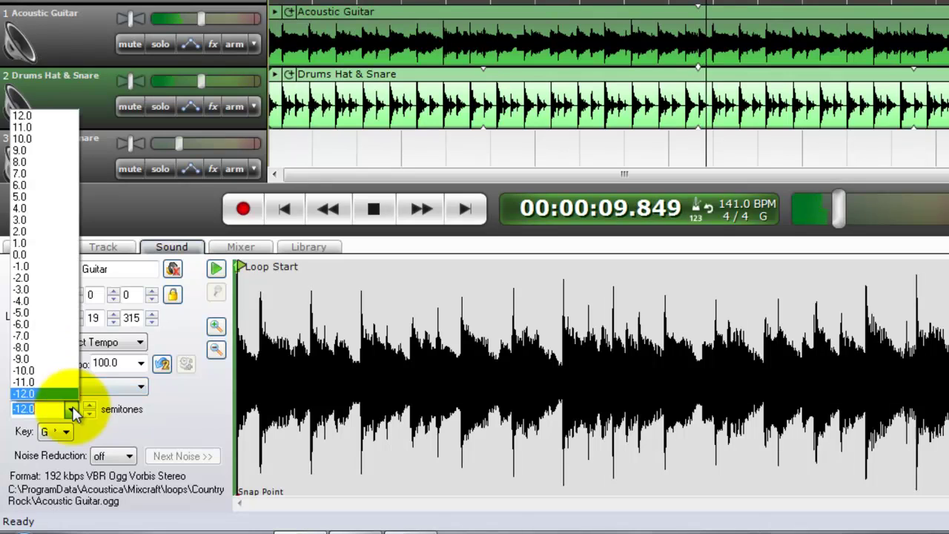
pyautogui.click(30, 255)
pyautogui.click(284, 209)
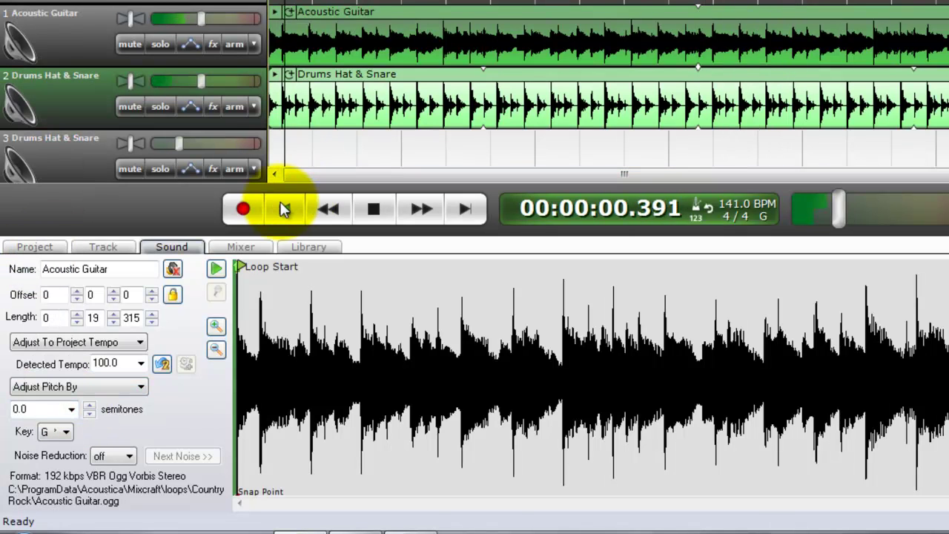
# Try the Drums Hat & Snare clip's pitch at -10.0 and then 11.0 semitones during playback
pyautogui.click(323, 96)
pyautogui.click(72, 410)
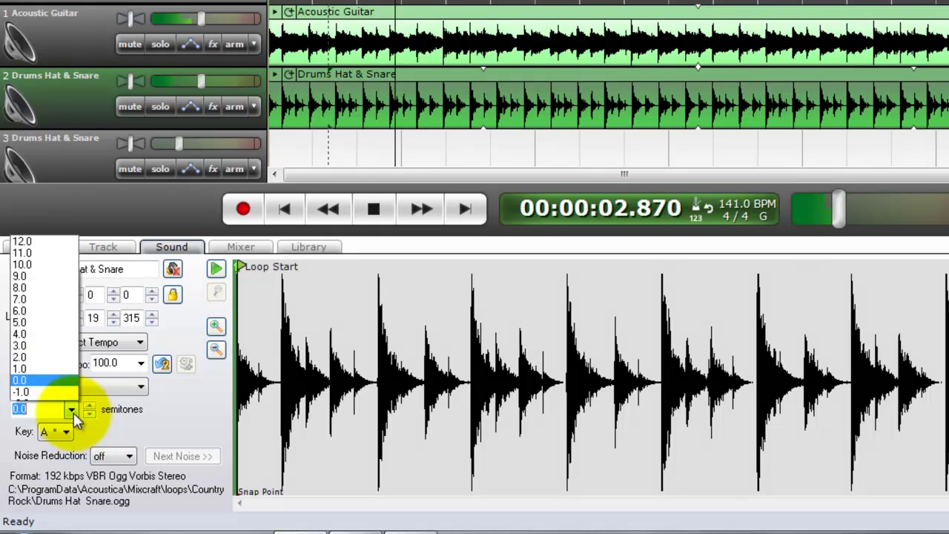
pyautogui.click(52, 375)
pyautogui.click(72, 410)
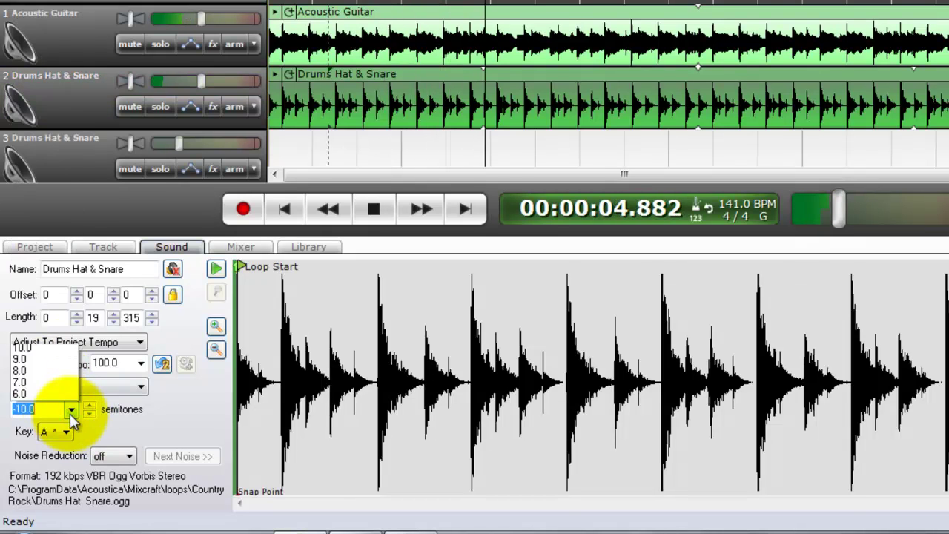
pyautogui.click(30, 113)
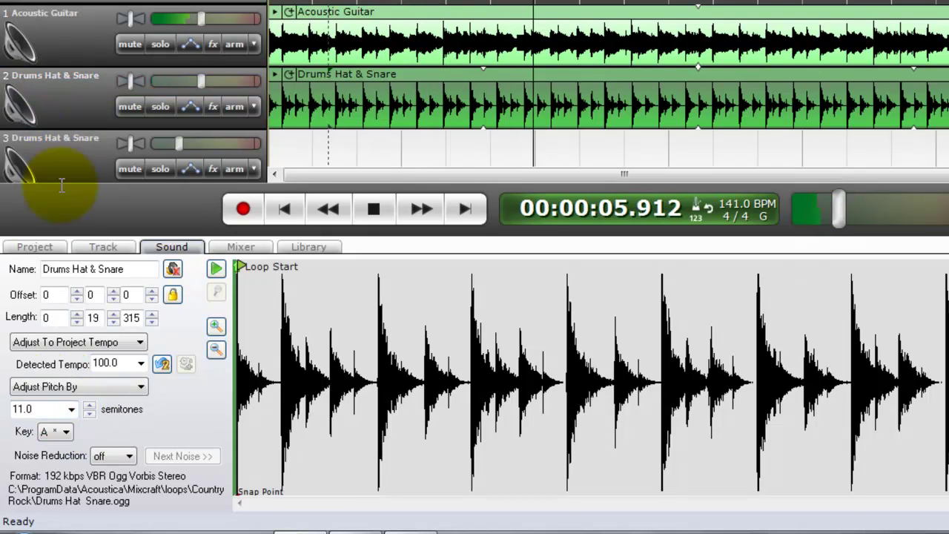
# Set the Drums Hat & Snare clip's pitch back to 0.0 semitones, then stop playback and return to the start
pyautogui.click(71, 412)
pyautogui.click(22, 255)
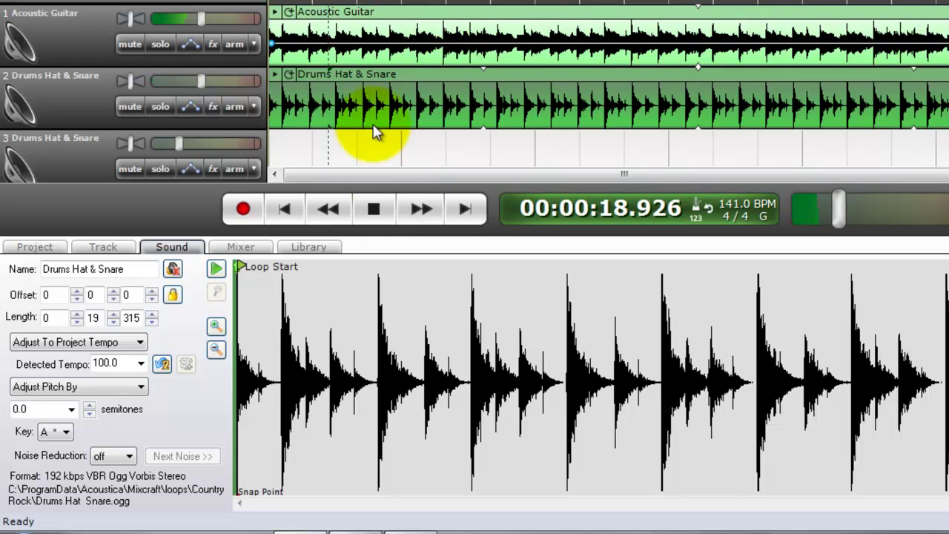
pyautogui.press('space')
pyautogui.click(291, 210)
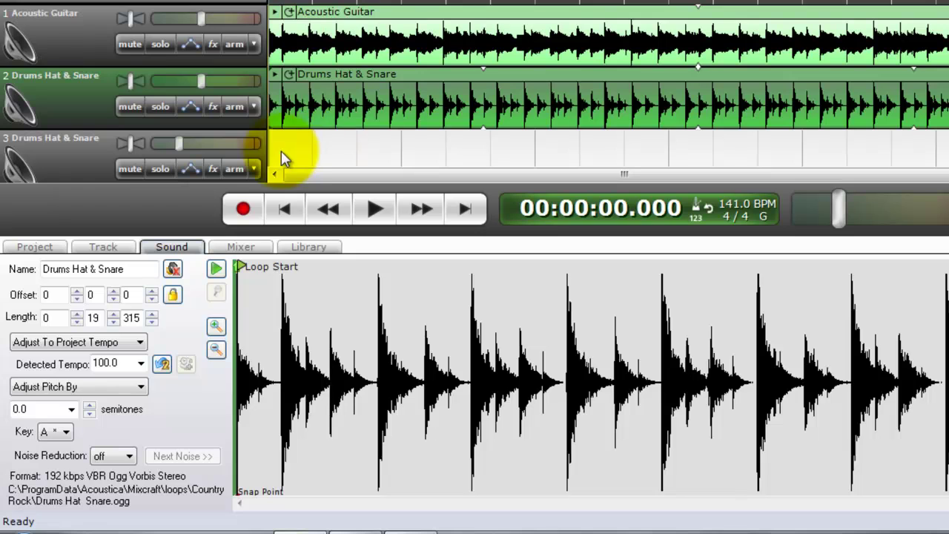
# Mute the first two tracks, arm track 3 (Drums Hat & Snare), and record about 3.9 s of speech on it
pyautogui.click(130, 106)
pyautogui.click(130, 44)
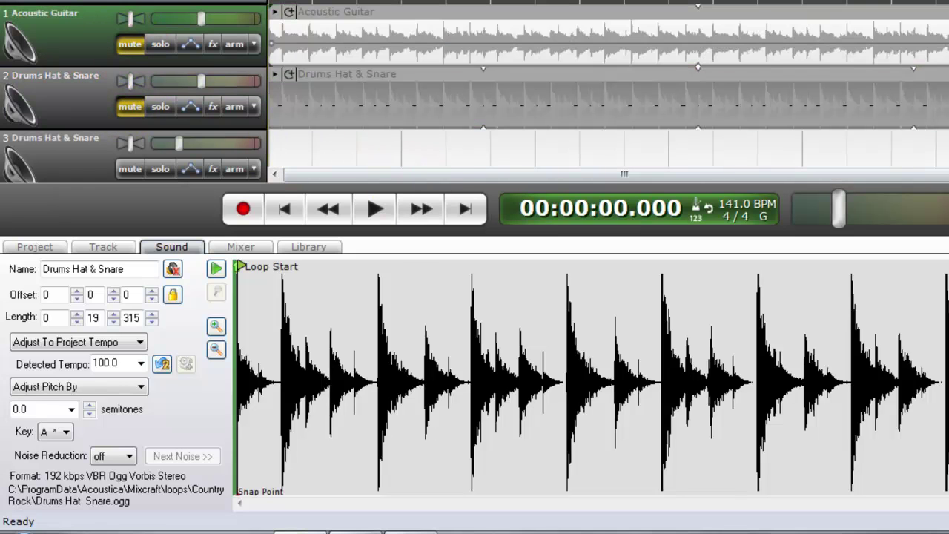
pyautogui.scroll(-3, 625, 85)
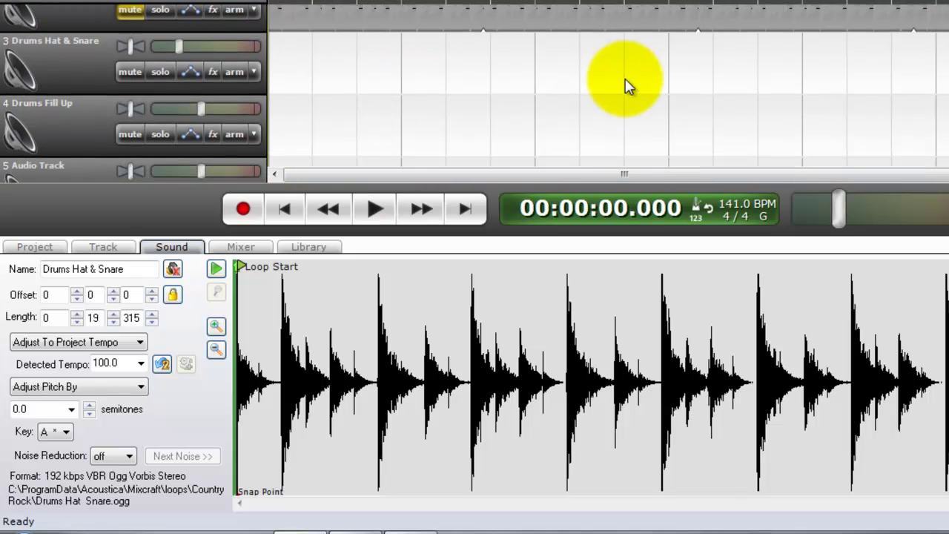
pyautogui.click(232, 72)
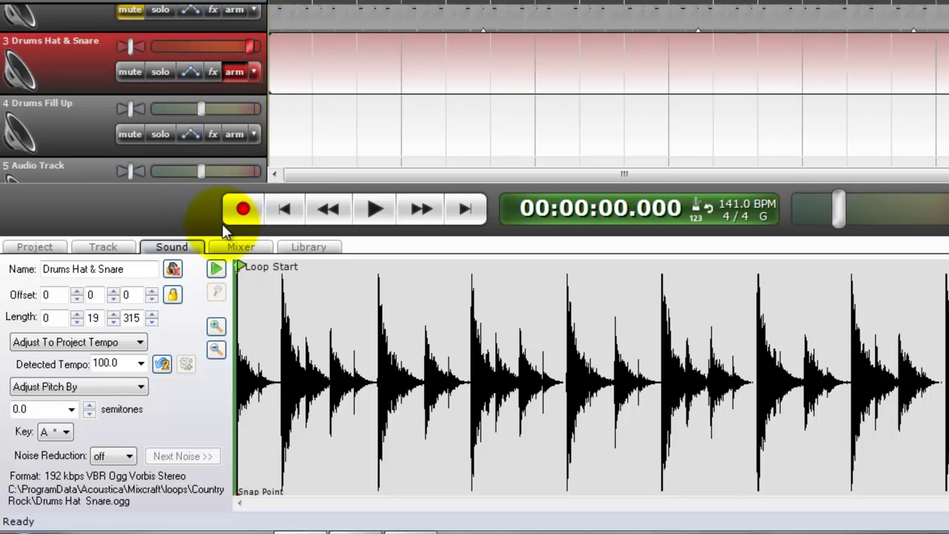
pyautogui.click(243, 209)
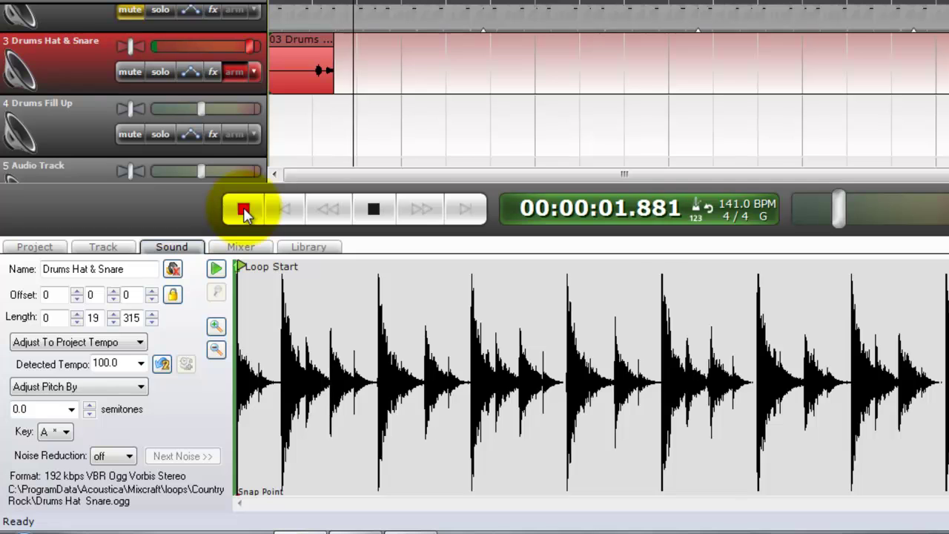
pyautogui.click(371, 209)
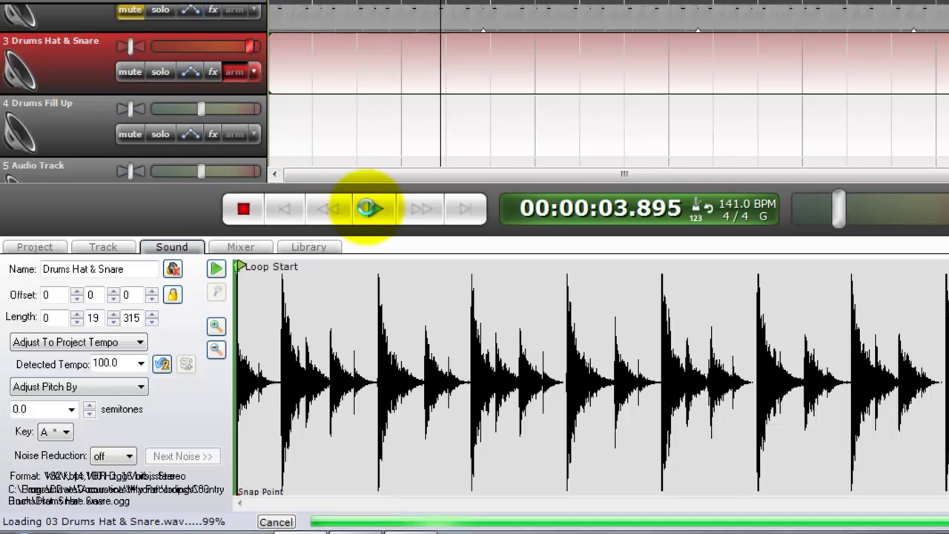
pyautogui.click(310, 96)
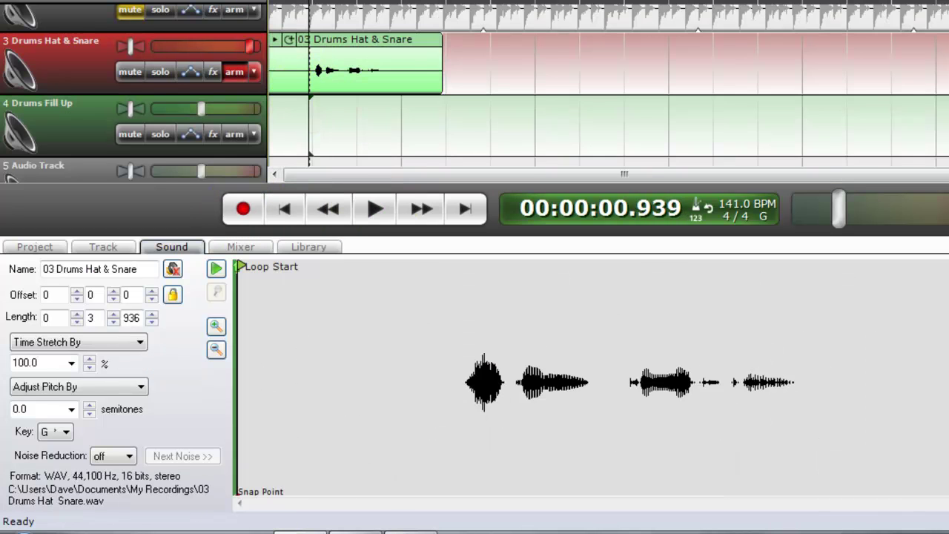
# Disarm track 3, raise its volume well above the middle, and play back the recorded speech
pyautogui.scroll(5, 446, 127)
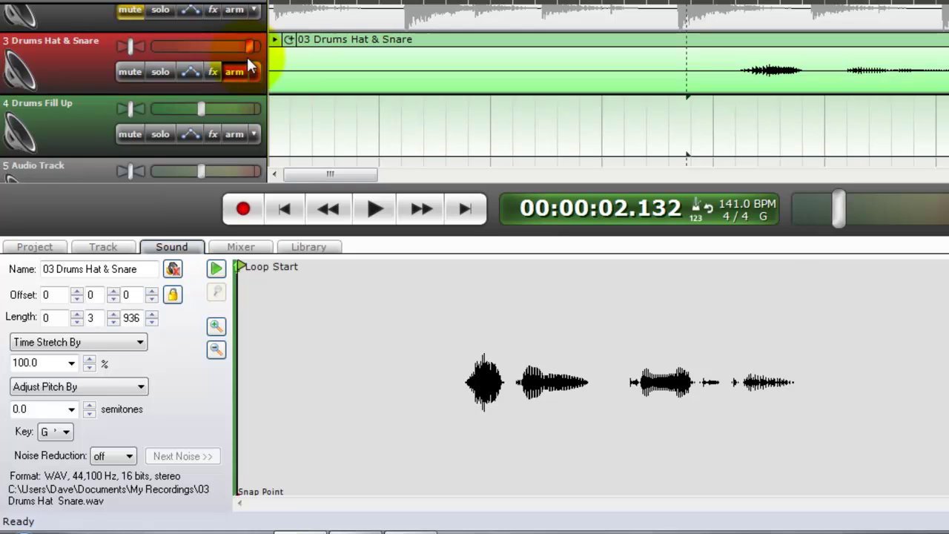
pyautogui.click(234, 71)
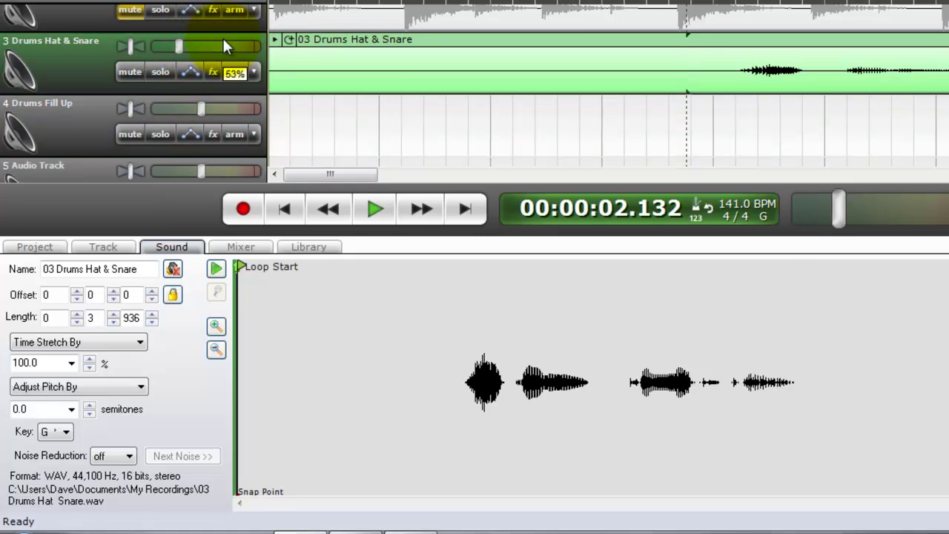
pyautogui.moveTo(180, 46); pyautogui.dragTo(268, 102)
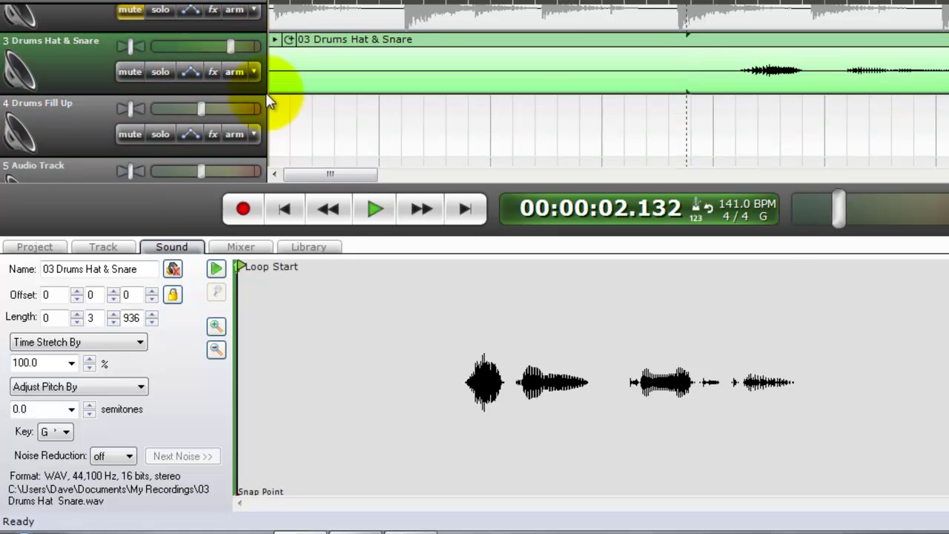
pyautogui.click(705, 110)
pyautogui.click(374, 208)
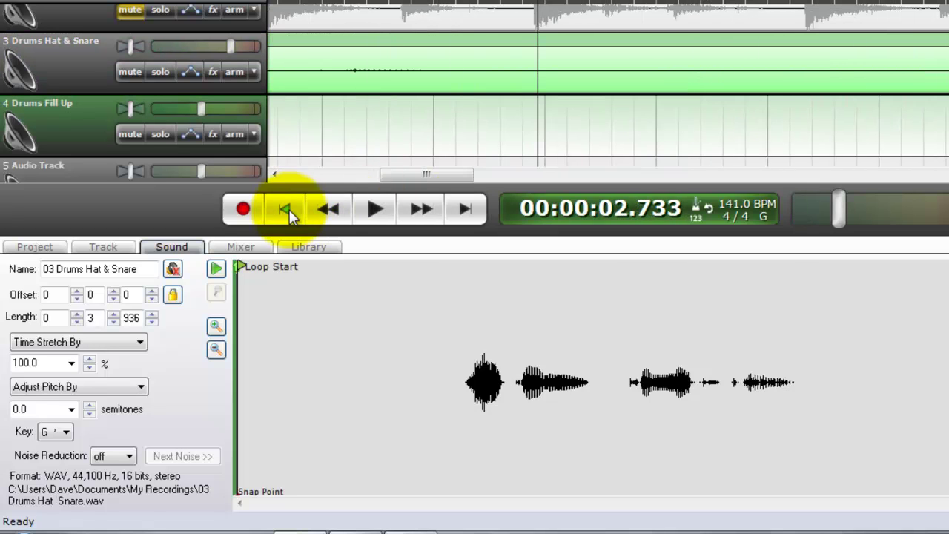
# Add clip volume points to the track 3 recording, raising the level before the speech and lowering it to 95% after the last word
pyautogui.moveTo(406, 175); pyautogui.dragTo(335, 179)
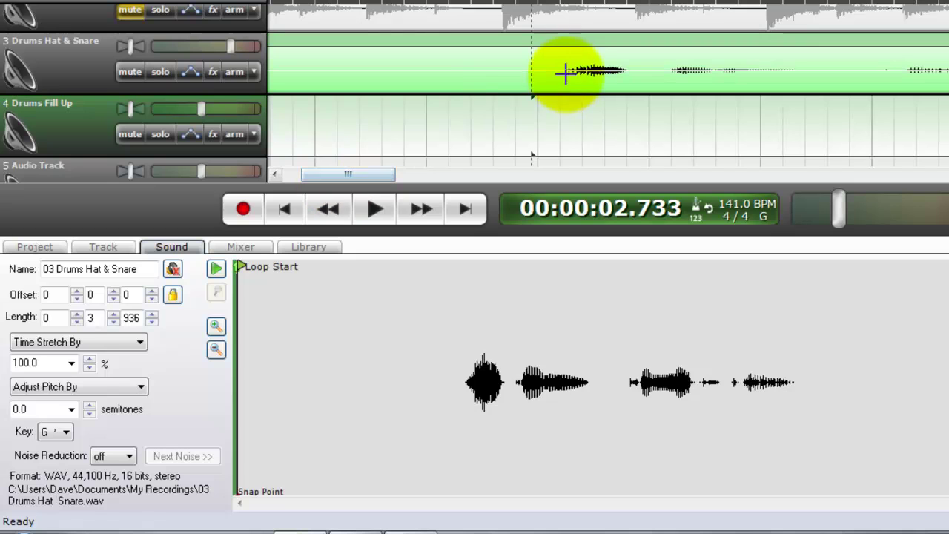
pyautogui.click(495, 70)
pyautogui.moveTo(543, 70); pyautogui.dragTo(543, 54)
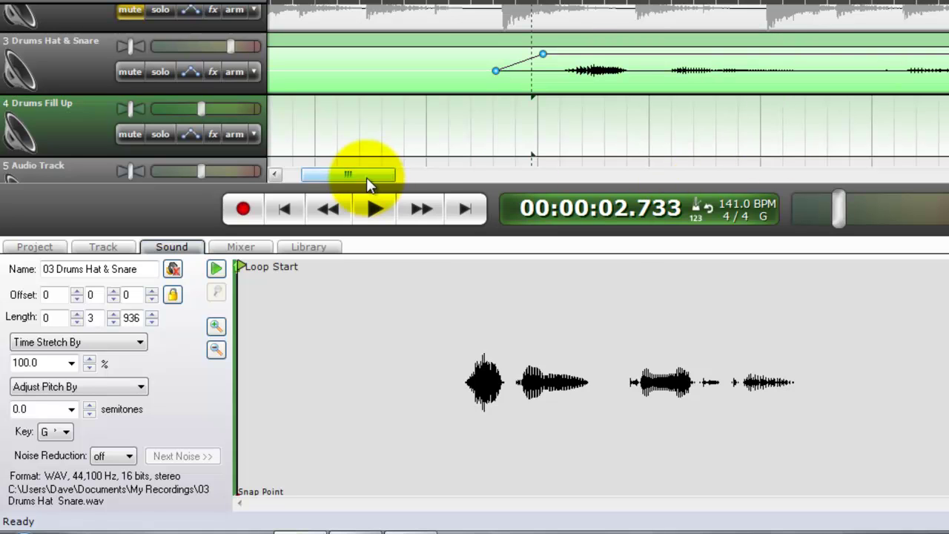
pyautogui.moveTo(366, 177); pyautogui.dragTo(421, 166)
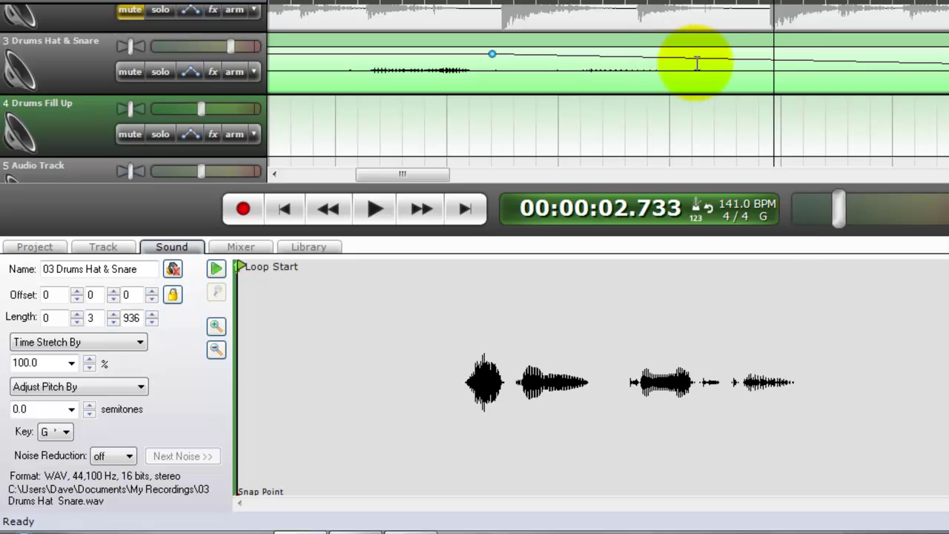
pyautogui.moveTo(698, 57); pyautogui.dragTo(700, 54)
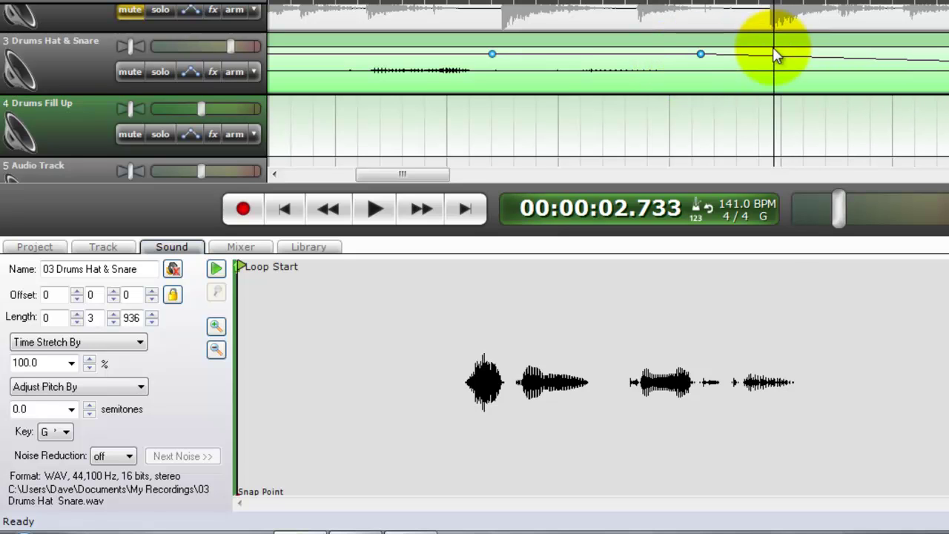
pyautogui.moveTo(784, 55); pyautogui.dragTo(798, 70)
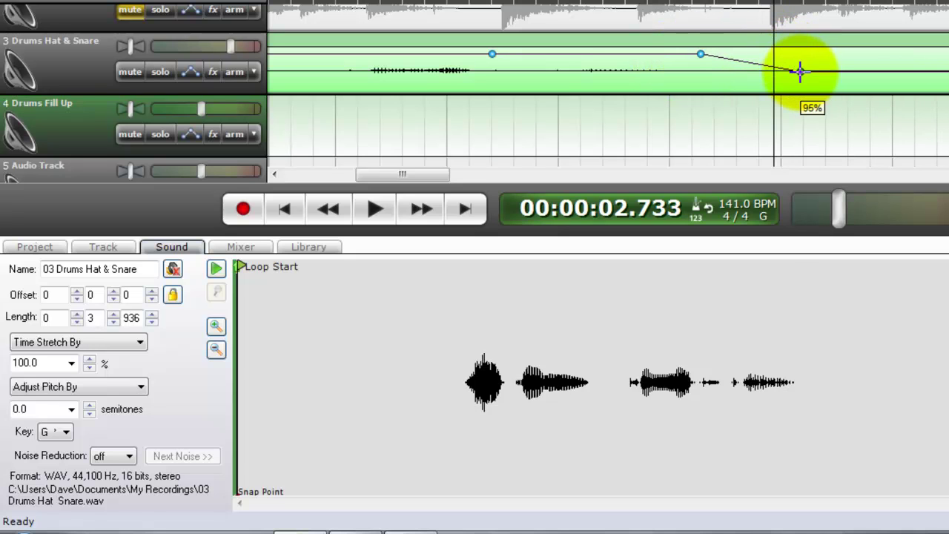
# Raise track 3's volume further and set the master volume to 100% while previewing the recording
pyautogui.moveTo(413, 169); pyautogui.dragTo(370, 169)
pyautogui.click(364, 127)
pyautogui.click(373, 208)
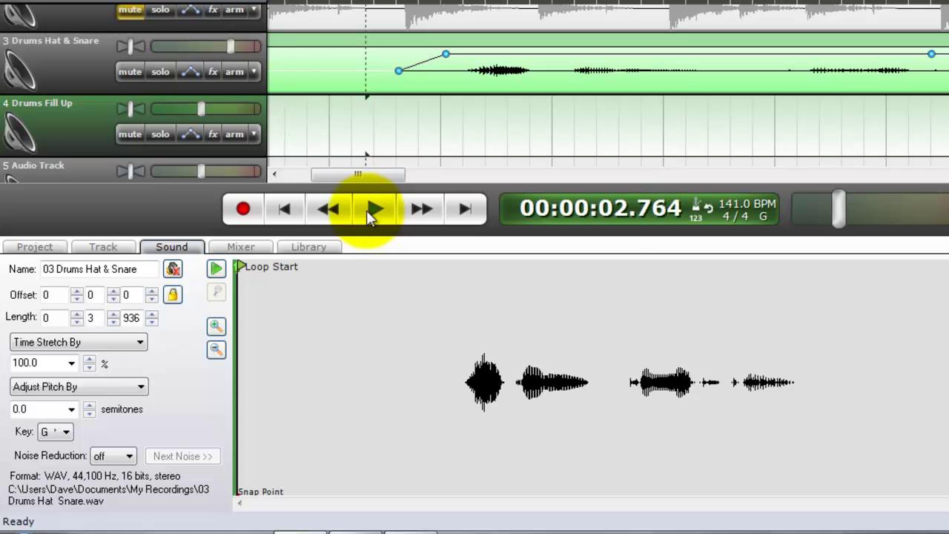
pyautogui.moveTo(230, 46); pyautogui.dragTo(247, 46)
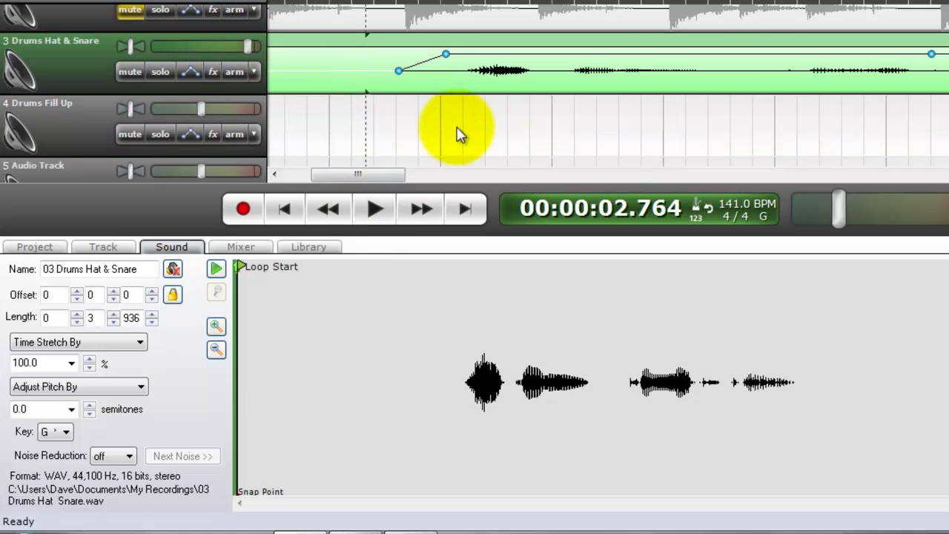
pyautogui.click(375, 209)
pyautogui.click(378, 208)
pyautogui.moveTo(838, 205); pyautogui.dragTo(882, 205)
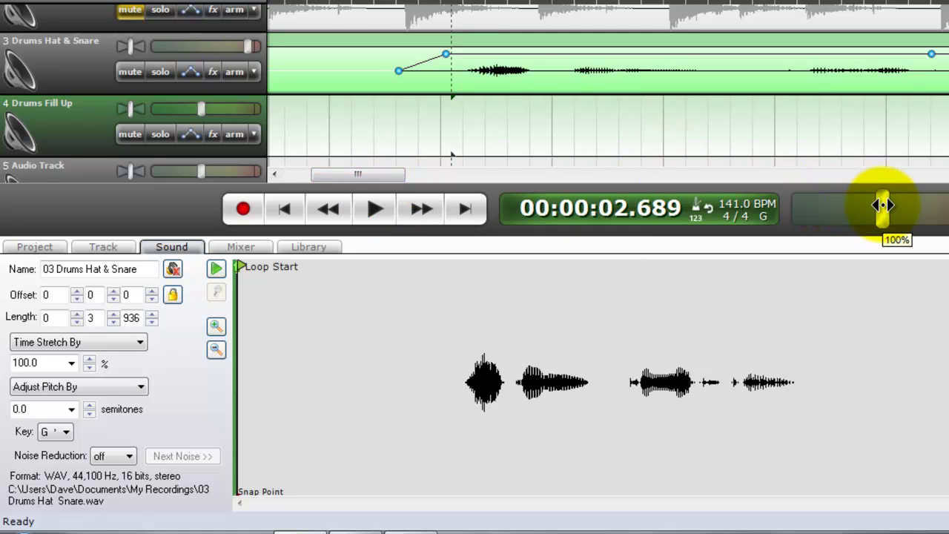
# Play the track 3 recording from several positions to locate where the second group of words begins
pyautogui.click(432, 106)
pyautogui.click(371, 210)
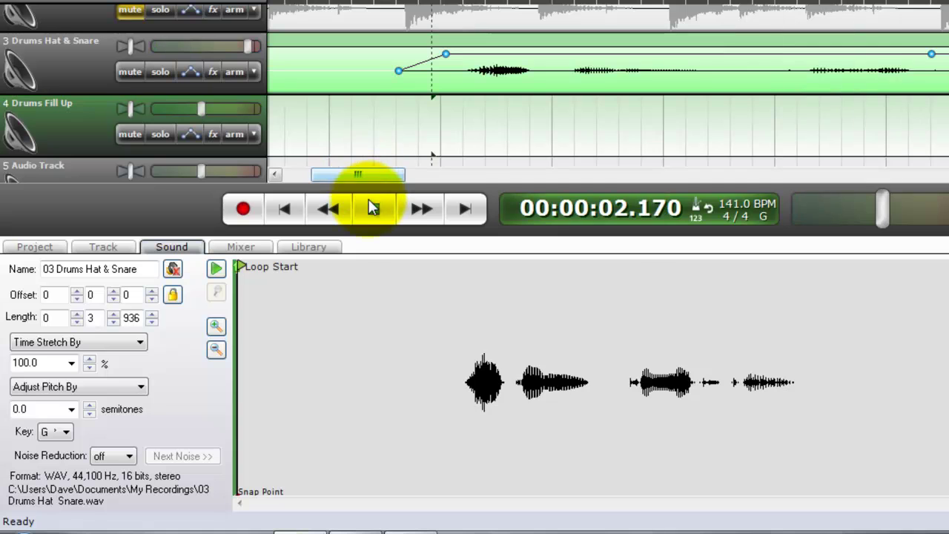
pyautogui.click(371, 208)
pyautogui.moveTo(369, 175); pyautogui.dragTo(392, 173)
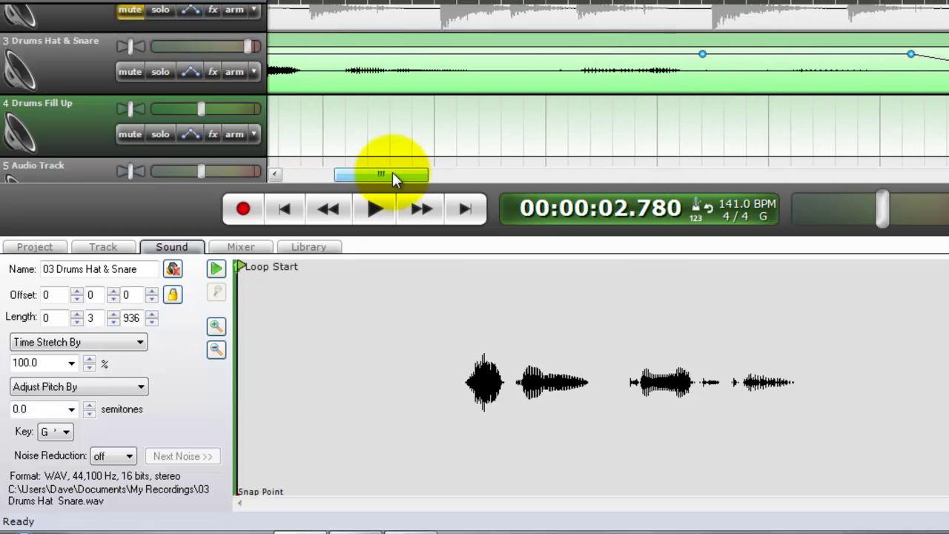
pyautogui.click(561, 142)
pyautogui.click(378, 213)
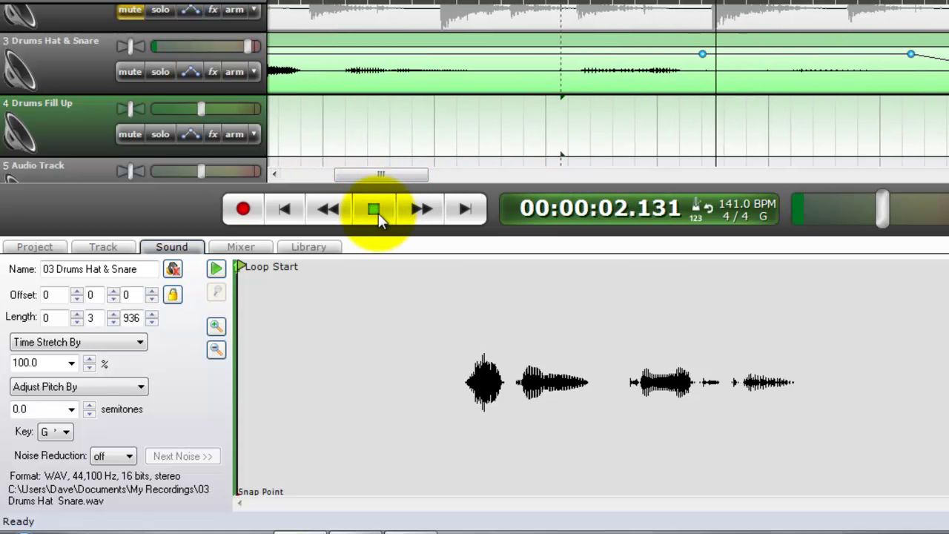
pyautogui.click(379, 213)
pyautogui.click(586, 132)
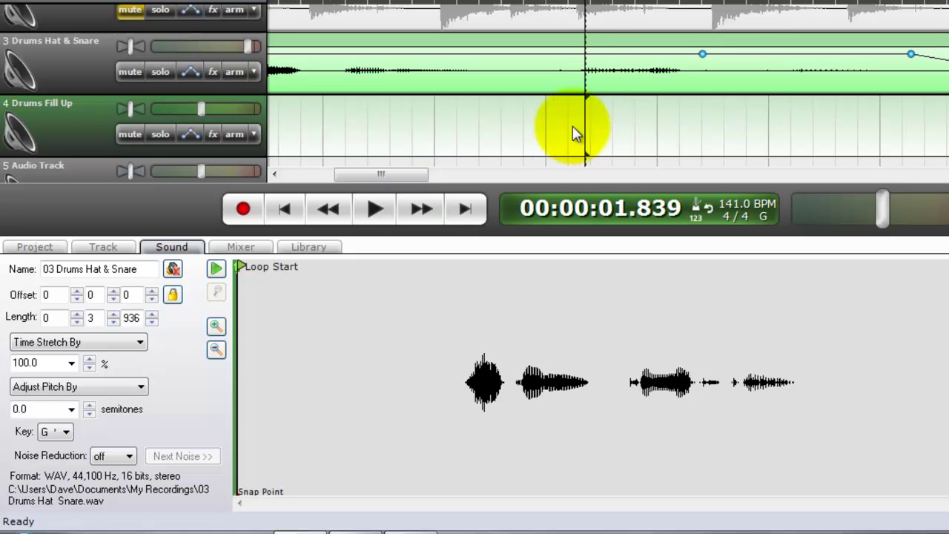
pyautogui.click(378, 208)
pyautogui.click(378, 208)
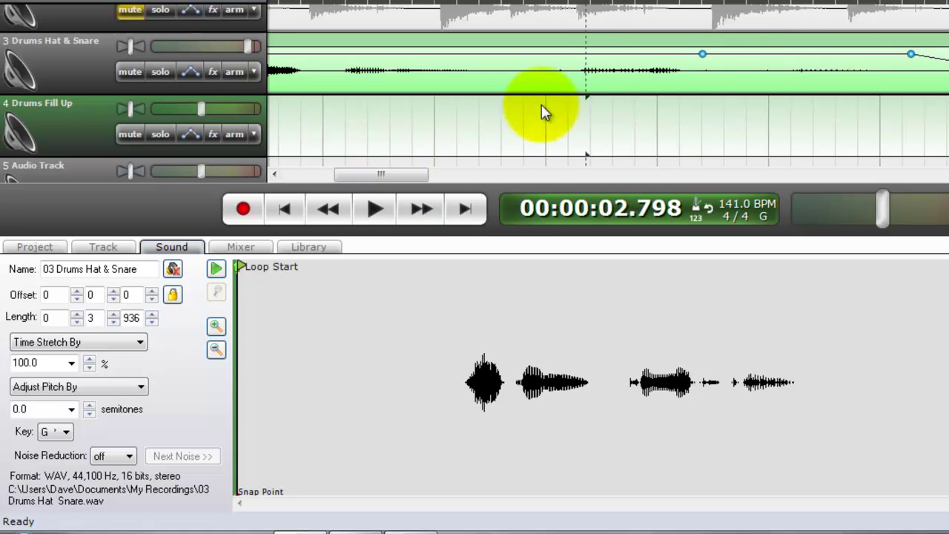
# Split the track 3 recording at 1.833 s, just before the second group of words, and play across the cut
pyautogui.click(583, 111)
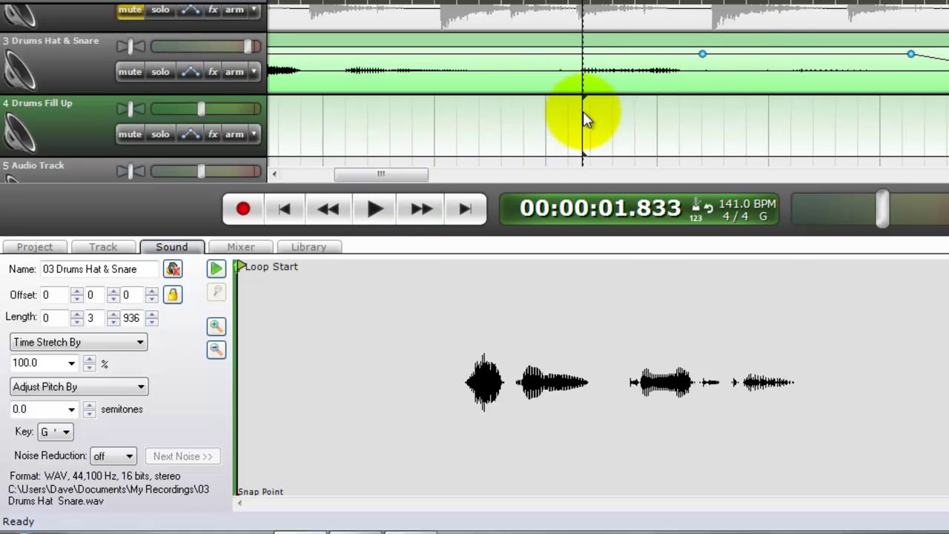
pyautogui.rightClick(584, 37)
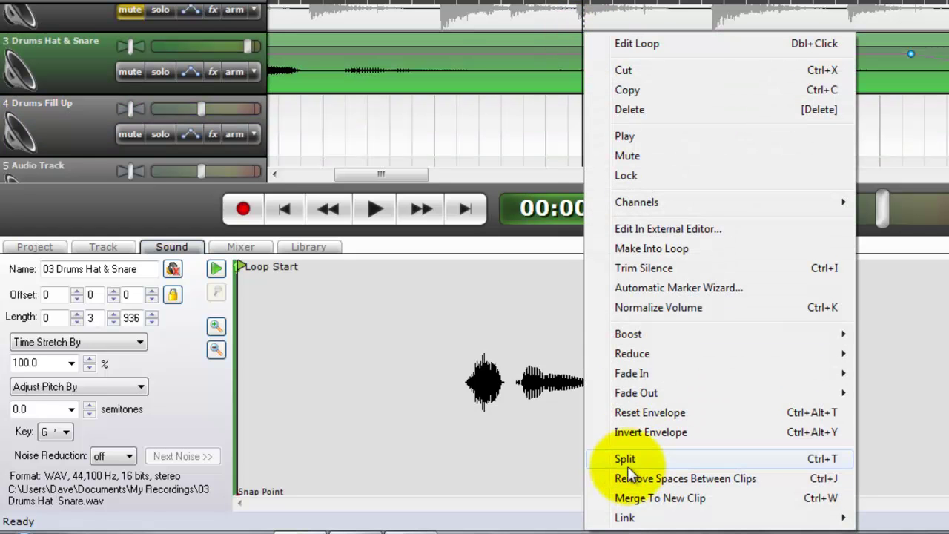
pyautogui.click(627, 459)
pyautogui.click(456, 123)
pyautogui.click(357, 209)
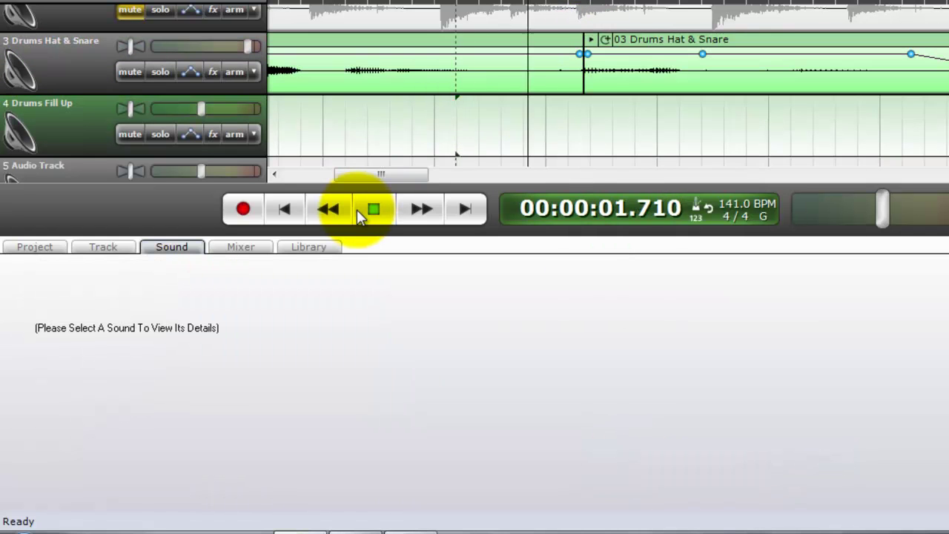
pyautogui.click(357, 208)
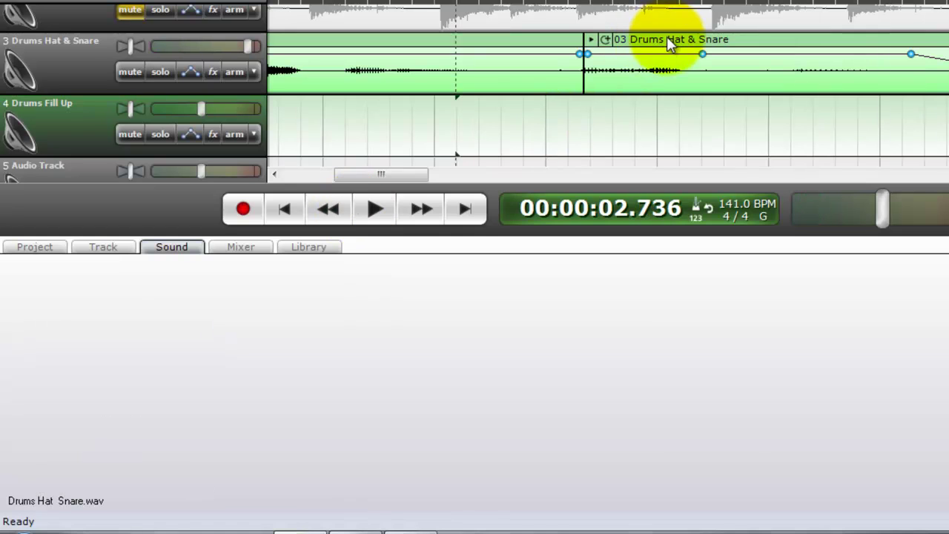
# Try the second piece of the recording at an offset of 1 s 876 ms, play it, and move it back to 1 s 834 ms
pyautogui.moveTo(666, 36); pyautogui.dragTo(684, 37)
pyautogui.click(590, 126)
pyautogui.click(374, 208)
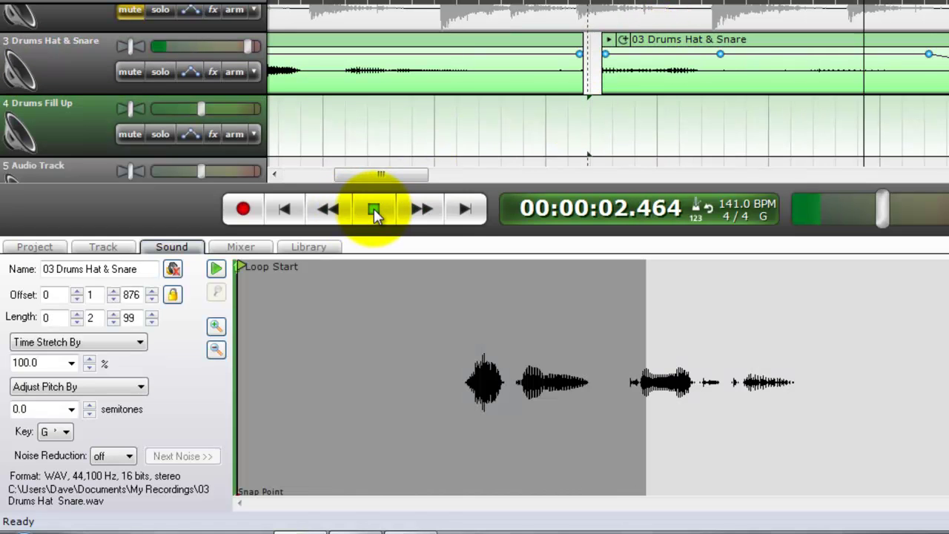
pyautogui.click(374, 208)
pyautogui.moveTo(654, 37); pyautogui.dragTo(641, 36)
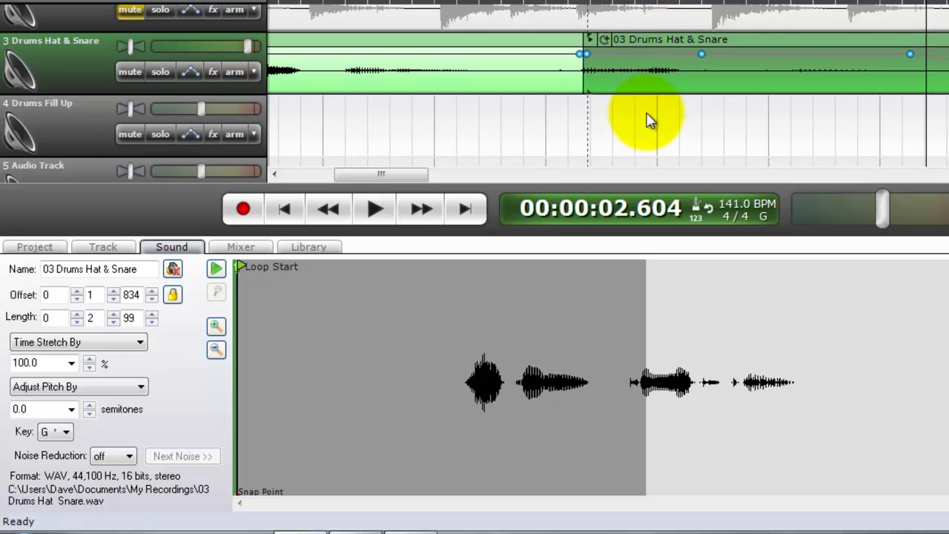
# Play the second piece of the recording from several positions to locate the end of its first word
pyautogui.click(648, 121)
pyautogui.click(374, 209)
pyautogui.click(746, 115)
pyautogui.click(719, 115)
pyautogui.click(718, 115)
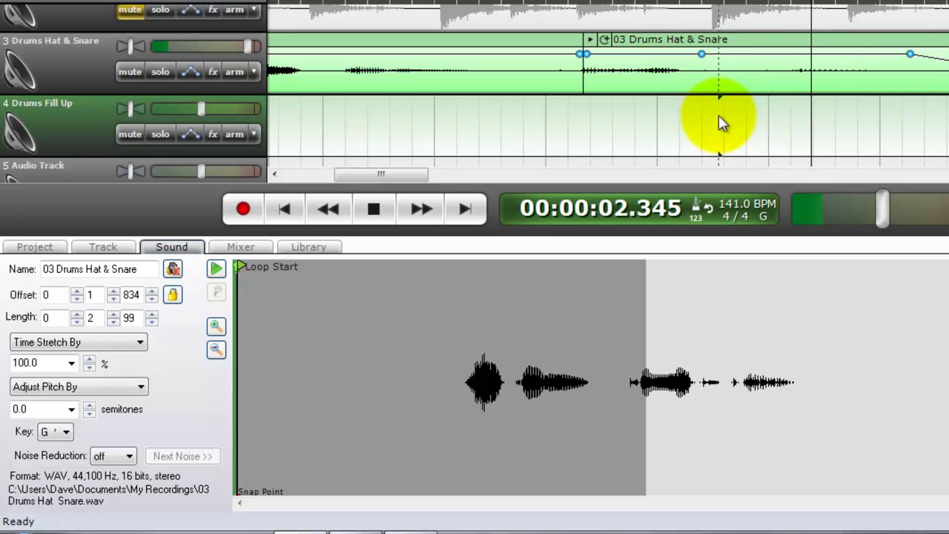
pyautogui.click(724, 116)
pyautogui.click(731, 121)
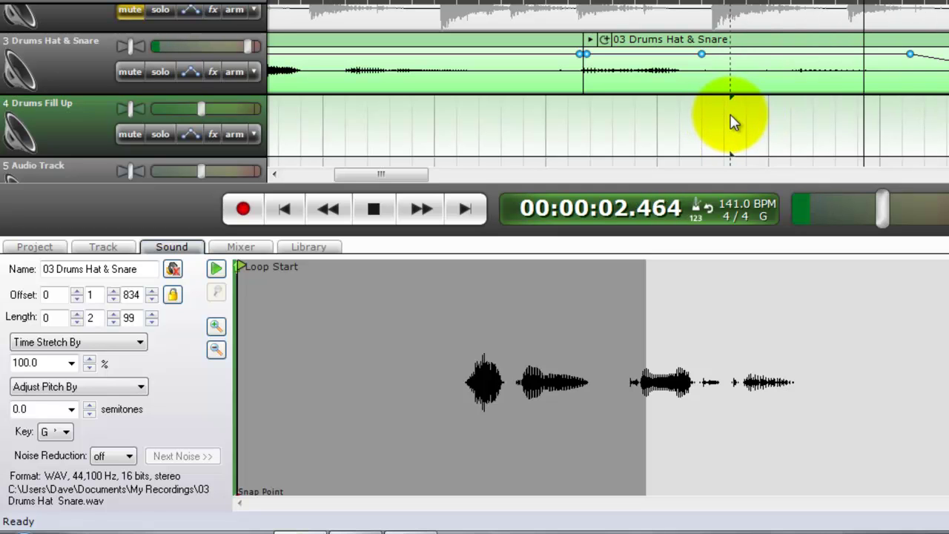
pyautogui.click(728, 122)
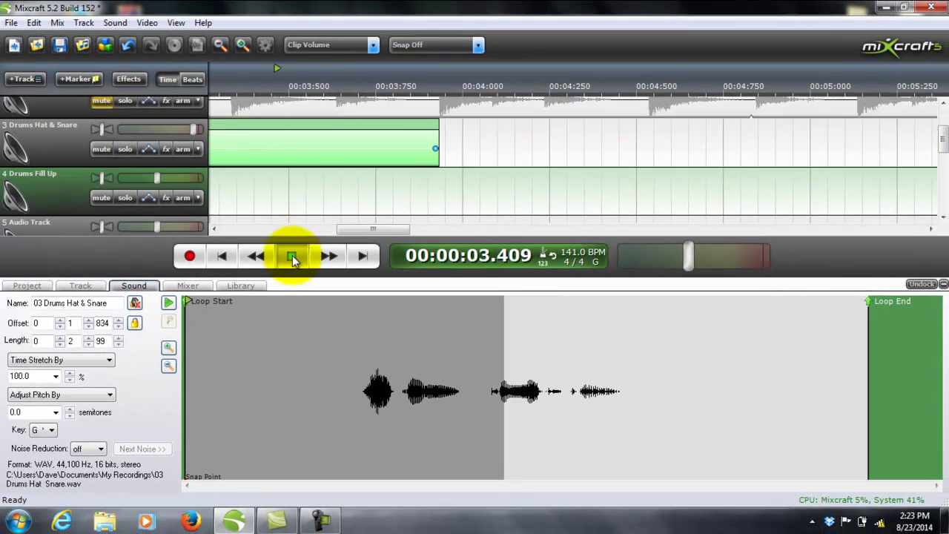
pyautogui.click(374, 208)
# Split the second piece of the recording after its first word, leaving a 332 ms middle piece, and select that piece
pyautogui.moveTo(354, 231); pyautogui.dragTo(296, 236)
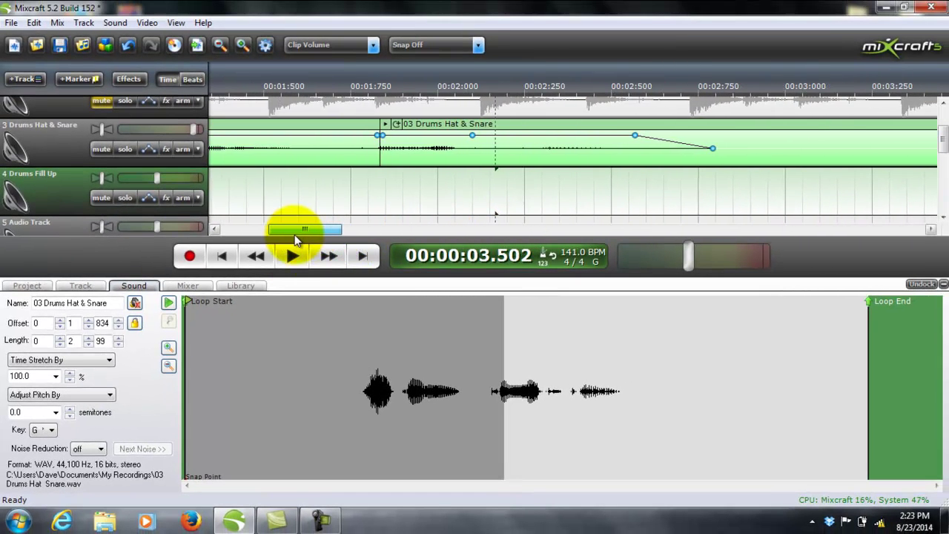
pyautogui.rightClick(497, 129)
pyautogui.click(519, 449)
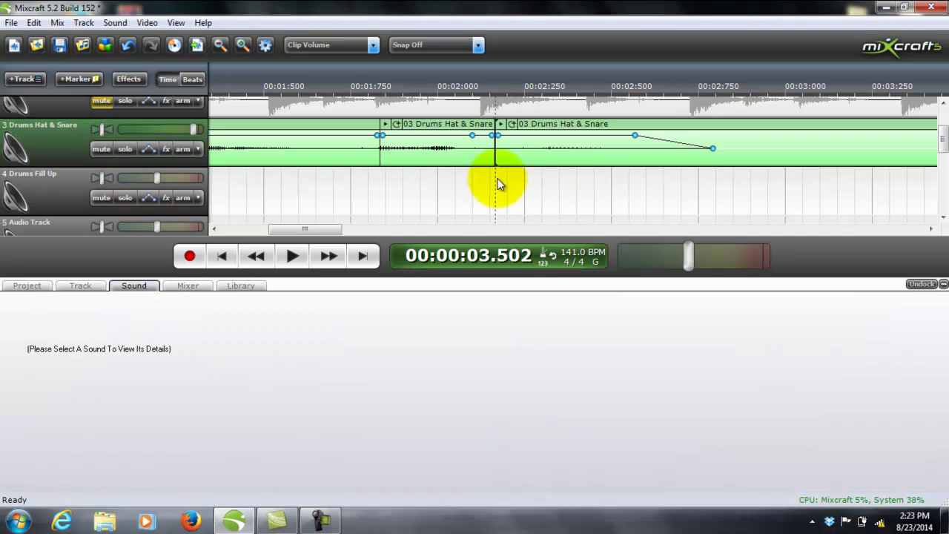
pyautogui.click(419, 128)
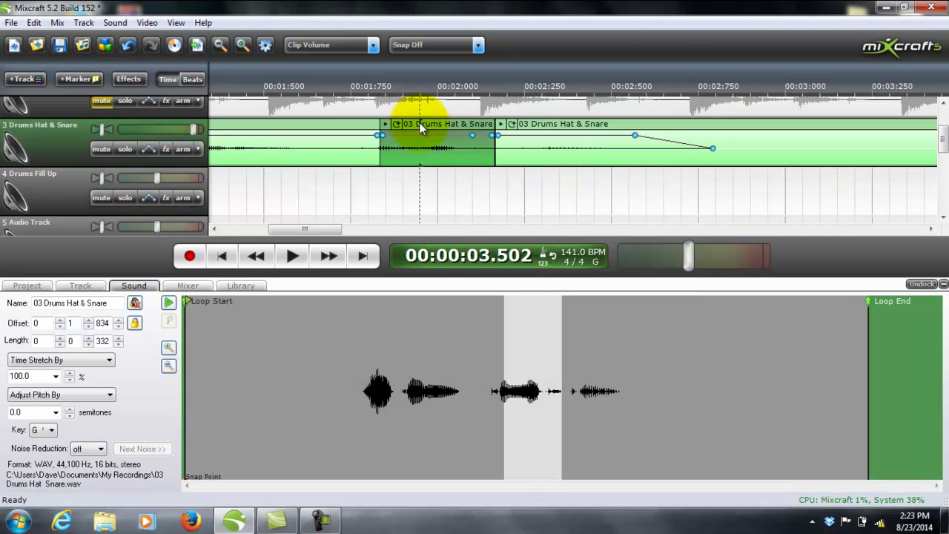
# Set the pitch of the recording's middle piece to -4 semitones and of its last piece to -12 semitones
pyautogui.click(55, 412)
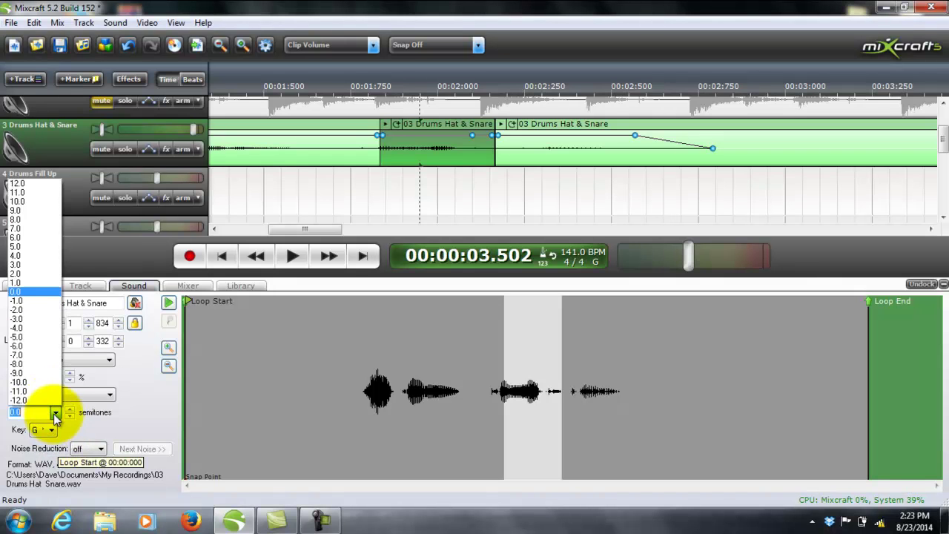
pyautogui.click(31, 328)
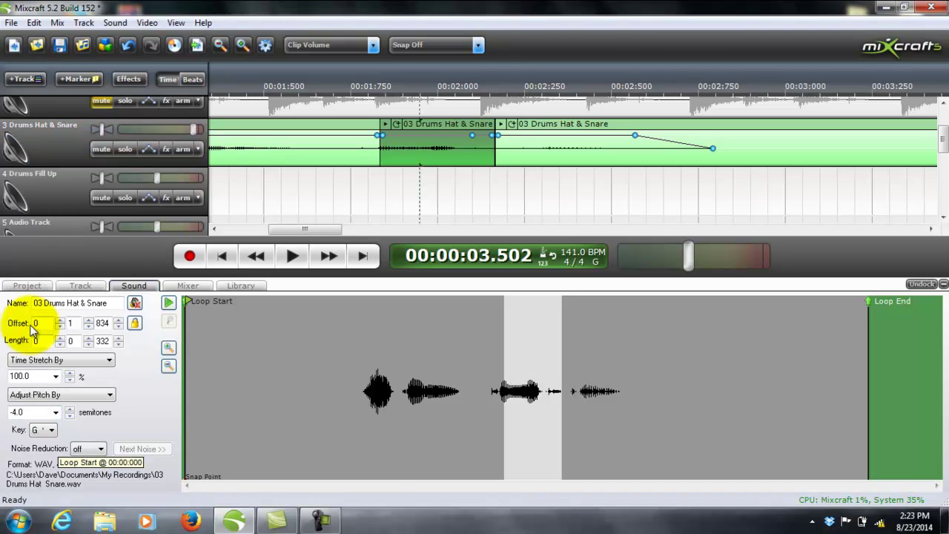
pyautogui.click(549, 123)
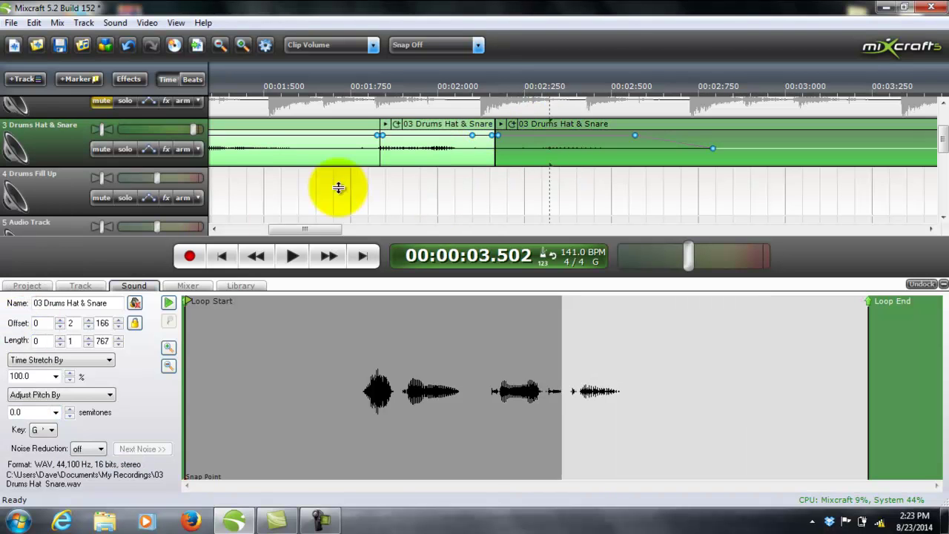
pyautogui.click(55, 413)
pyautogui.click(43, 401)
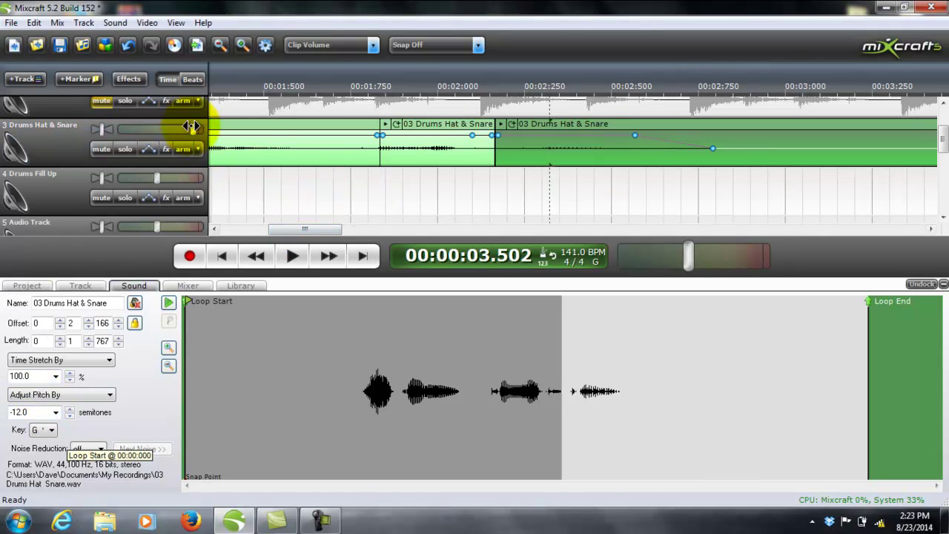
# Raise the master volume to 169% and play the pitch-shifted pieces of the recording
pyautogui.moveTo(688, 255); pyautogui.dragTo(737, 255)
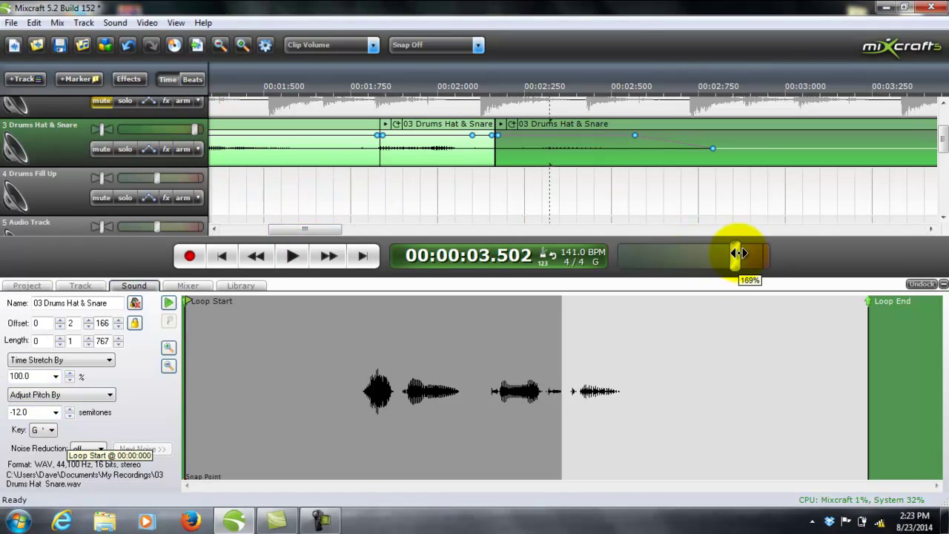
pyautogui.moveTo(303, 233); pyautogui.dragTo(262, 230)
pyautogui.click(271, 195)
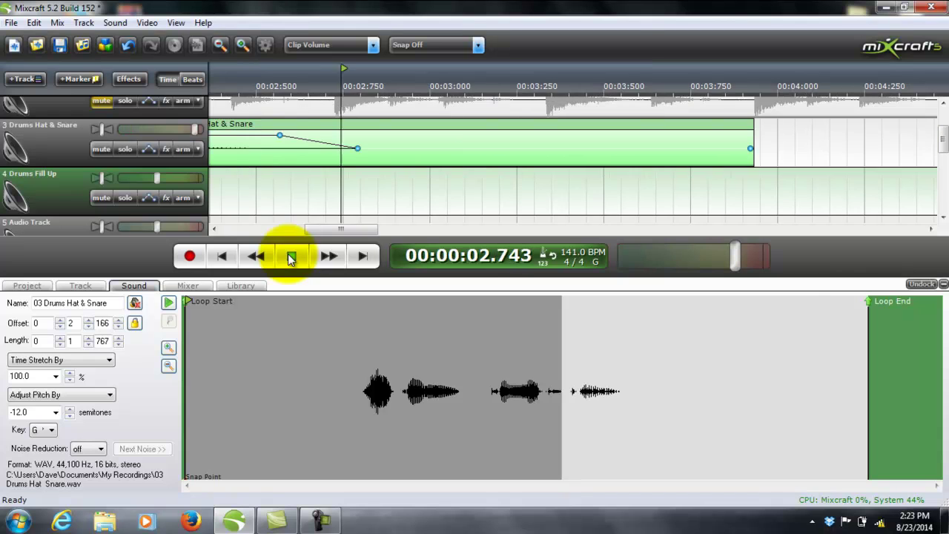
pyautogui.click(291, 257)
# Adjust the pitch of the recording's last piece by -9 semitones and set its key to A
pyautogui.moveTo(307, 229); pyautogui.dragTo(270, 229)
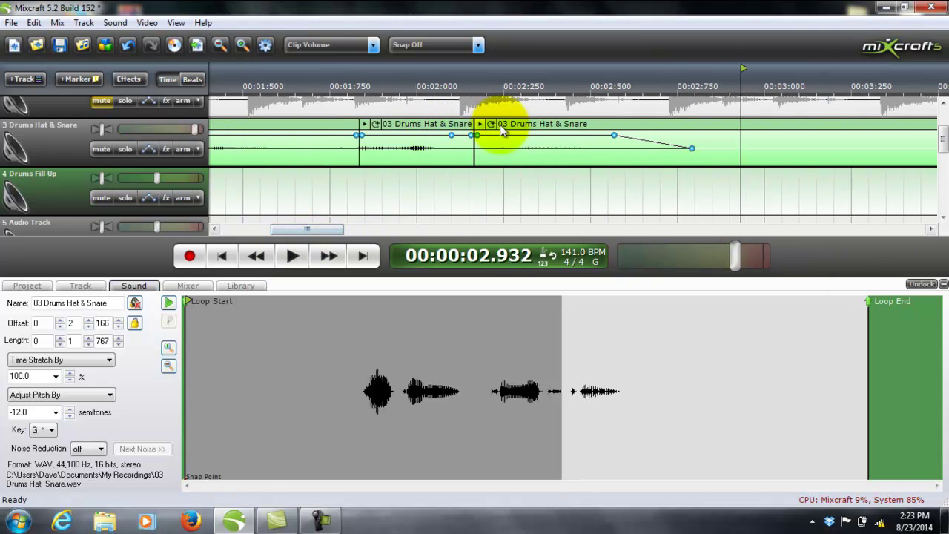
pyautogui.click(503, 132)
pyautogui.click(55, 413)
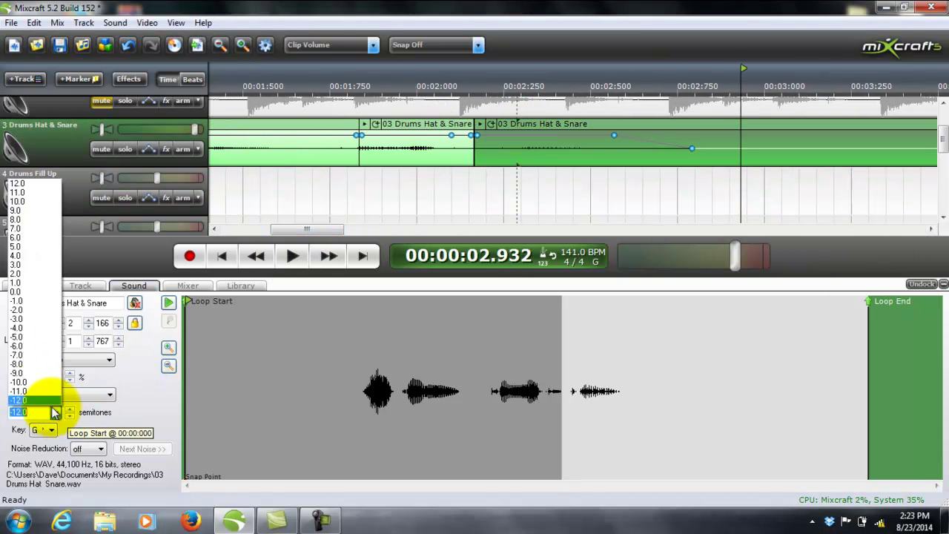
pyautogui.click(39, 377)
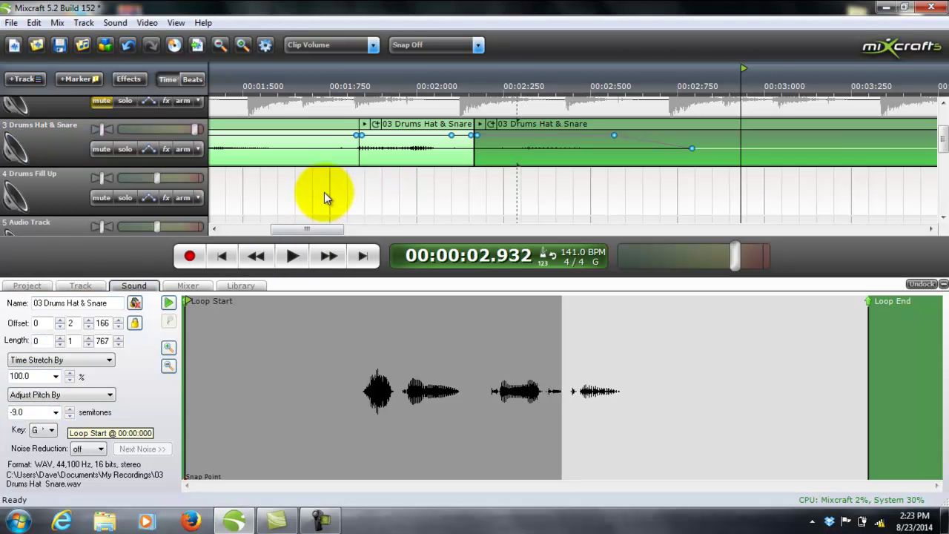
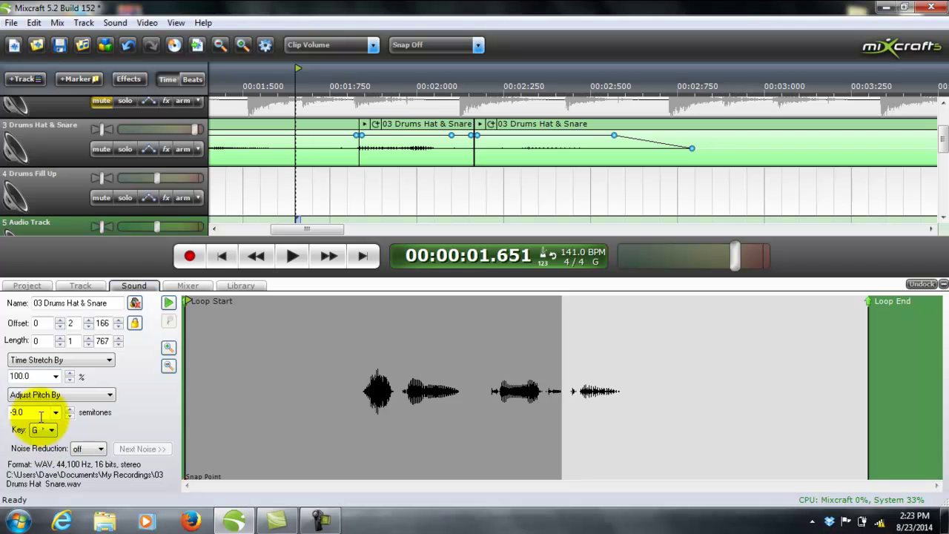
pyautogui.click(36, 324)
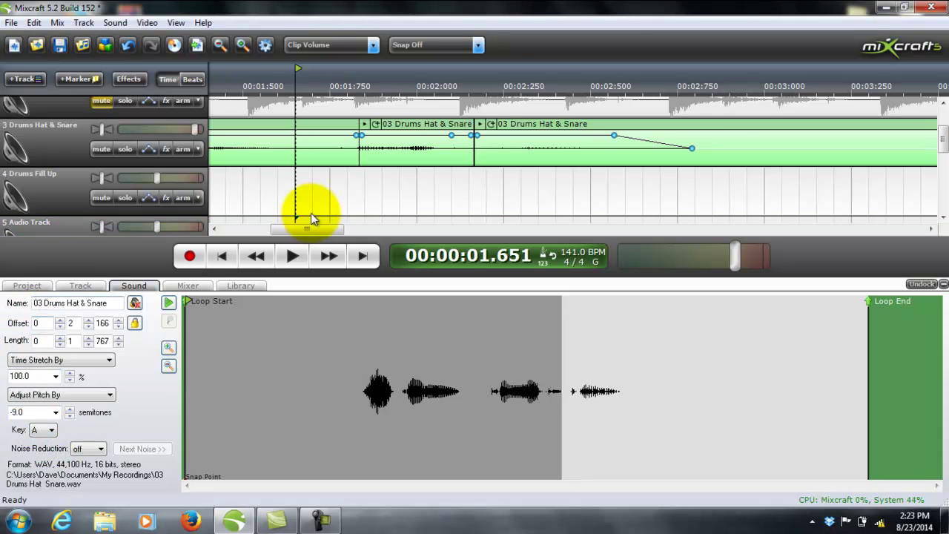
# Set the key of the recording's first piece to A and play the track from before its first word
pyautogui.moveTo(302, 228); pyautogui.dragTo(282, 229)
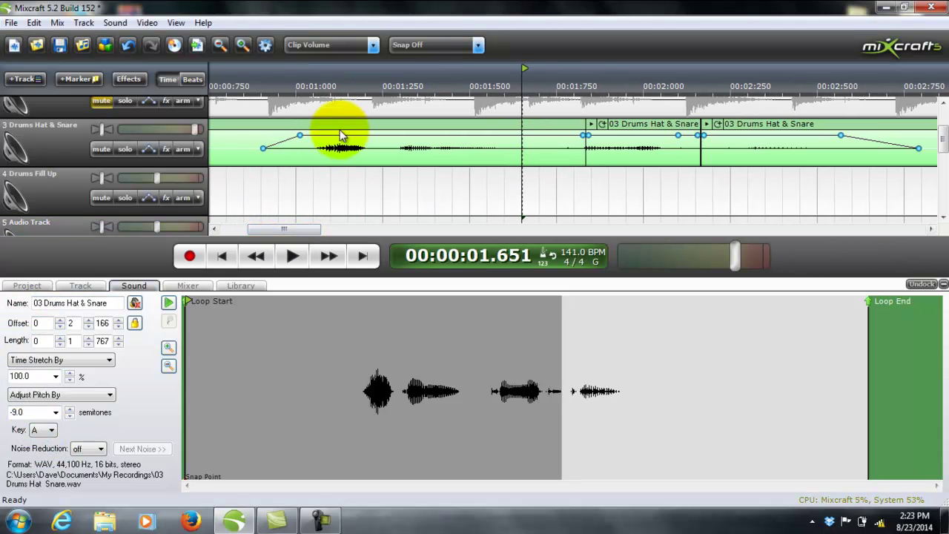
pyautogui.click(339, 137)
pyautogui.click(46, 430)
pyautogui.click(43, 323)
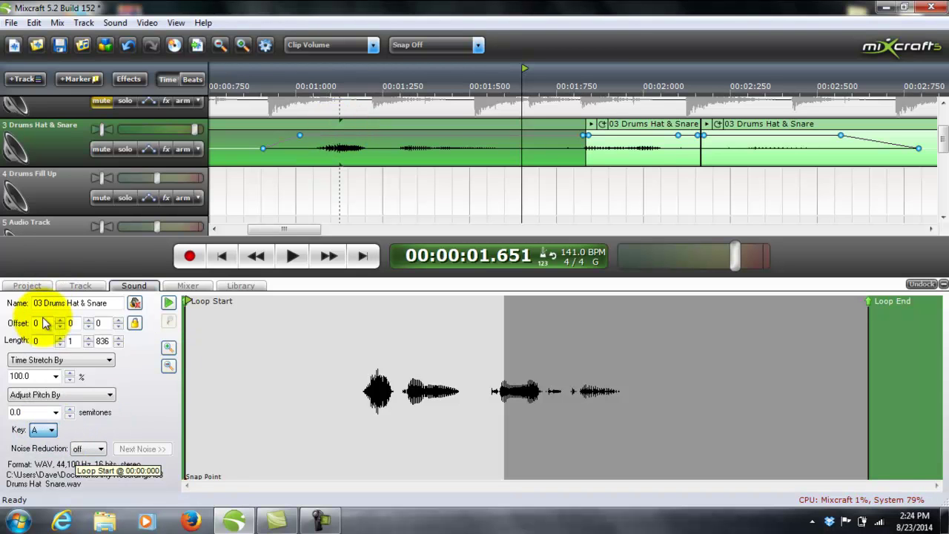
pyautogui.click(288, 208)
pyautogui.click(291, 256)
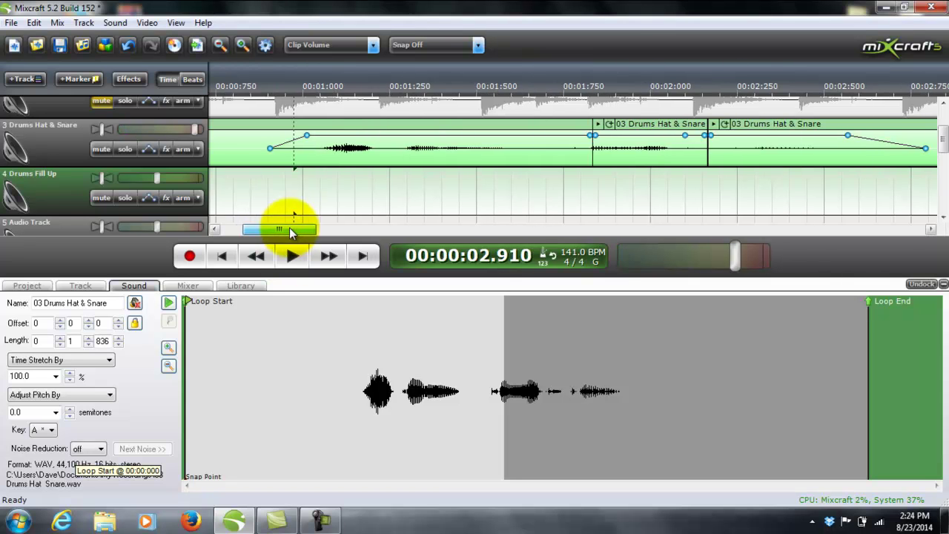
# Try a 50% time stretch on the recording's first piece and return it to 100%
pyautogui.moveTo(290, 229); pyautogui.dragTo(281, 228)
pyautogui.click(299, 201)
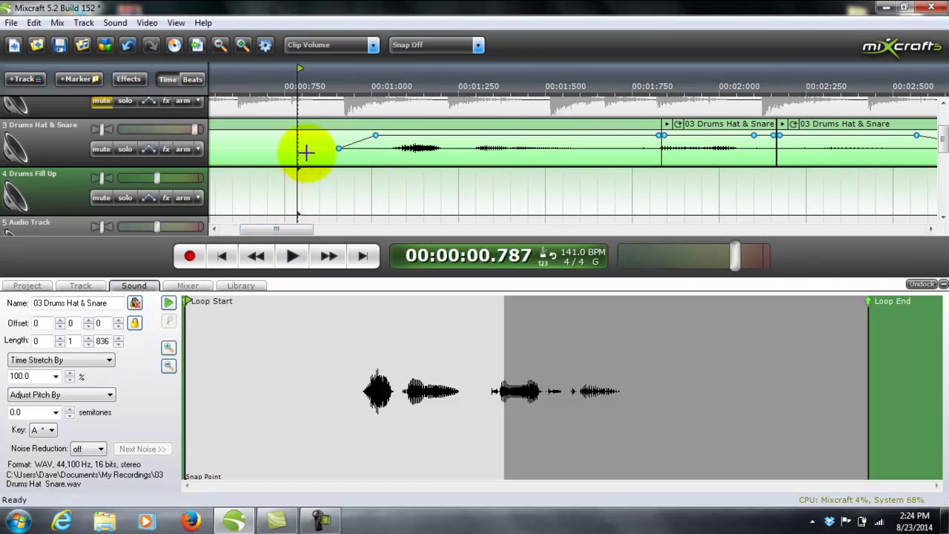
pyautogui.click(318, 134)
pyautogui.click(55, 376)
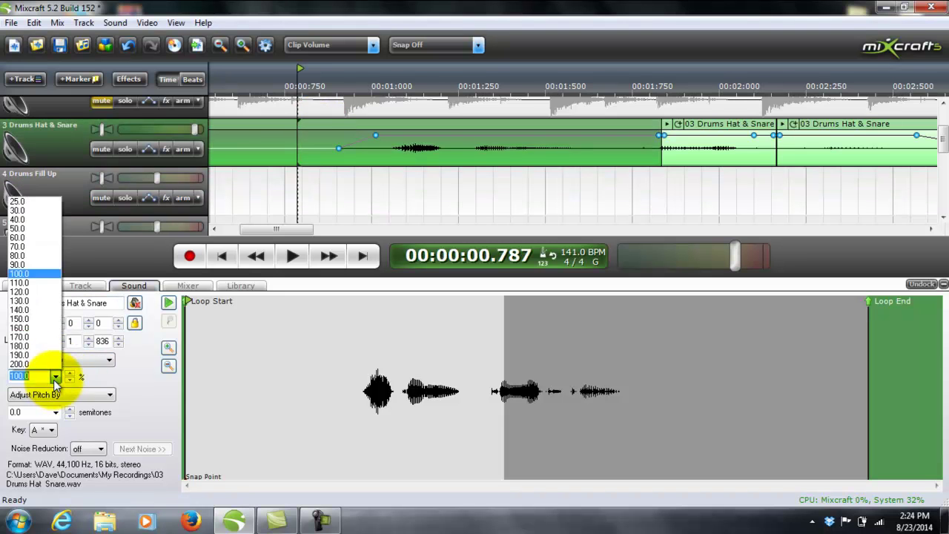
pyautogui.click(30, 206)
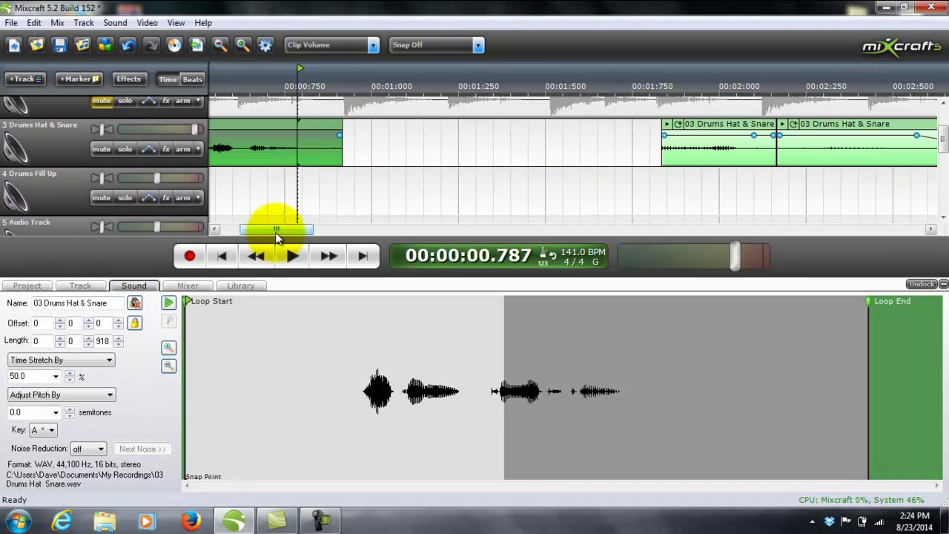
pyautogui.click(55, 376)
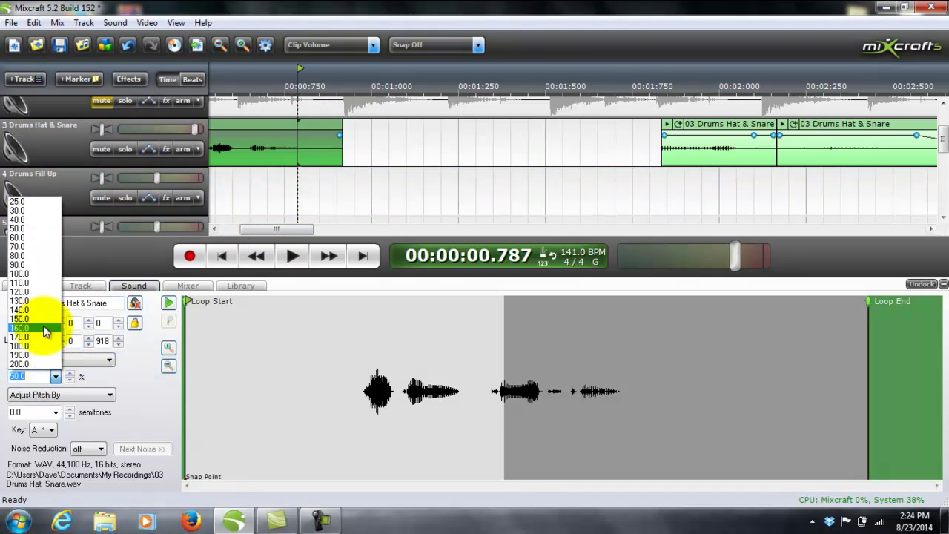
pyautogui.click(18, 273)
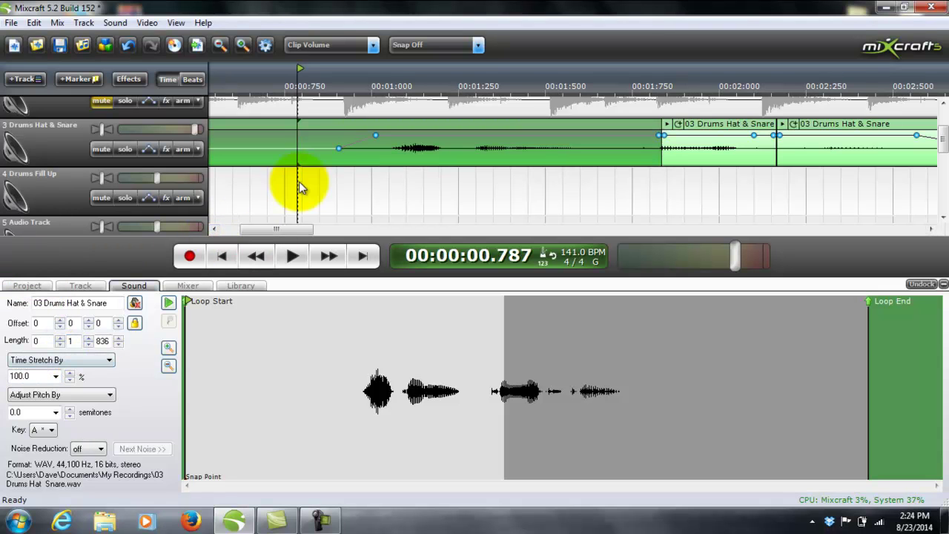
# Set the pitch of the recording's first piece to 12 semitones and play it from before the first word
pyautogui.click(55, 412)
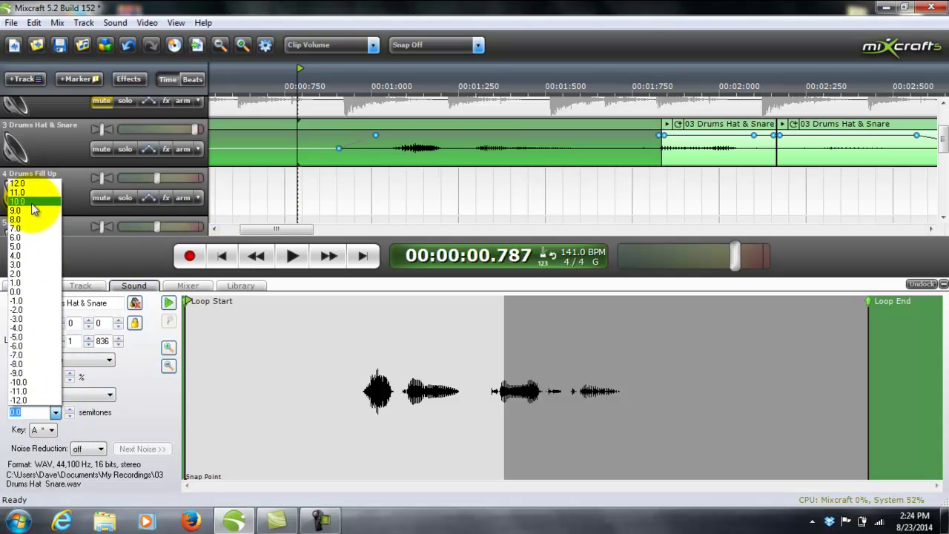
pyautogui.click(18, 183)
pyautogui.click(296, 178)
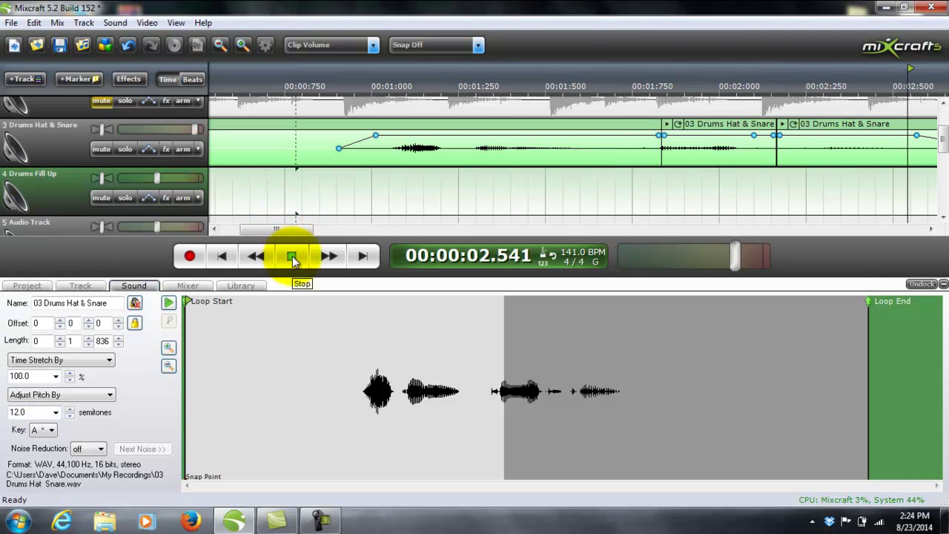
pyautogui.press('space')
pyautogui.moveTo(327, 228); pyautogui.dragTo(250, 252)
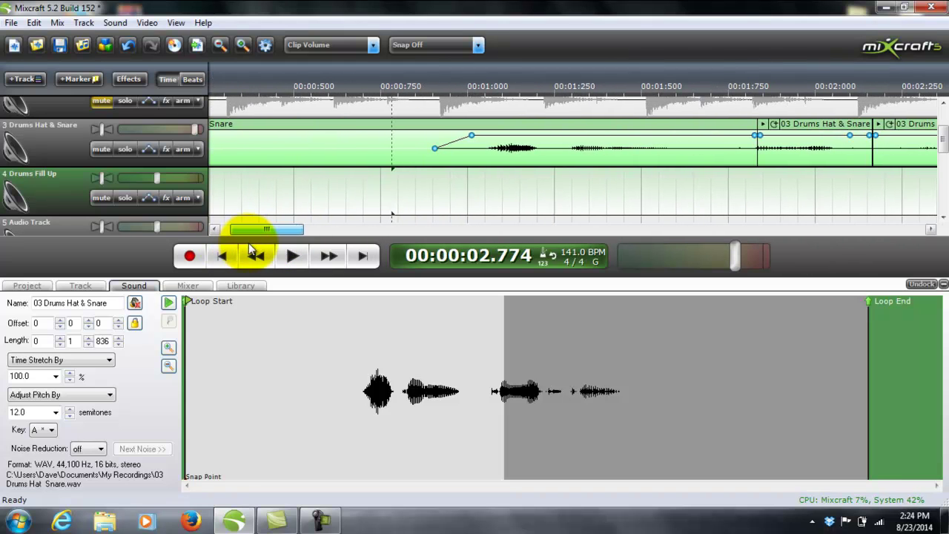
pyautogui.click(369, 199)
pyautogui.click(294, 255)
pyautogui.click(294, 256)
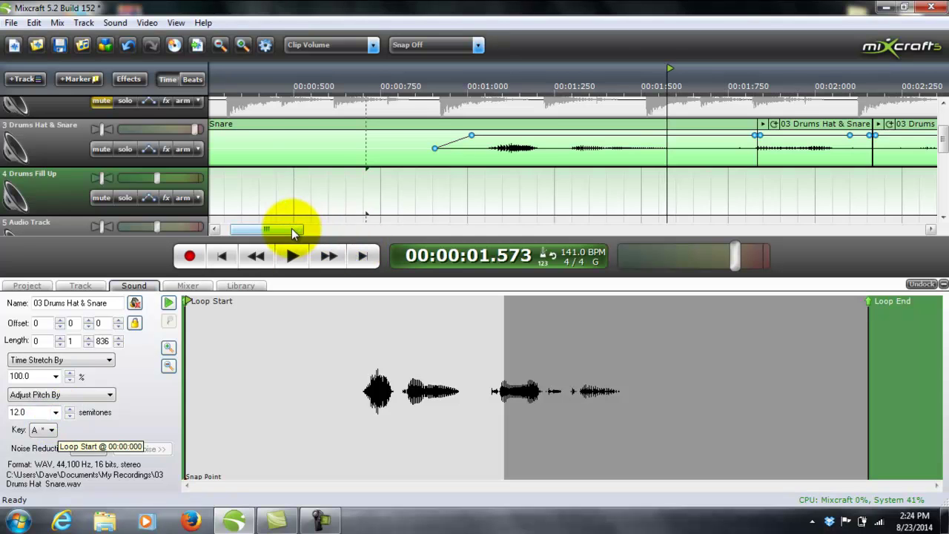
# Set the pitch of the recording's middle piece to 4 semitones and of its last piece to -4 semitones
pyautogui.moveTo(293, 234); pyautogui.dragTo(341, 226)
pyautogui.click(283, 130)
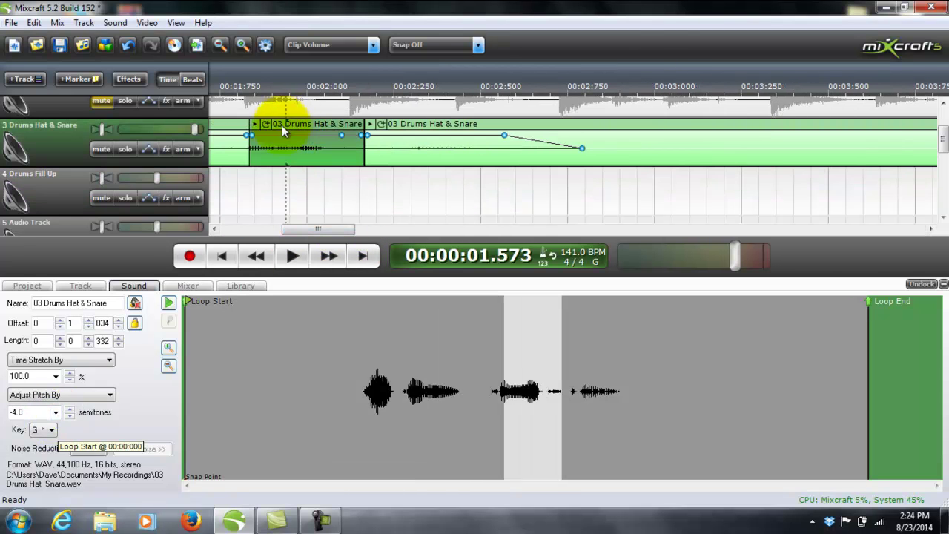
pyautogui.click(56, 417)
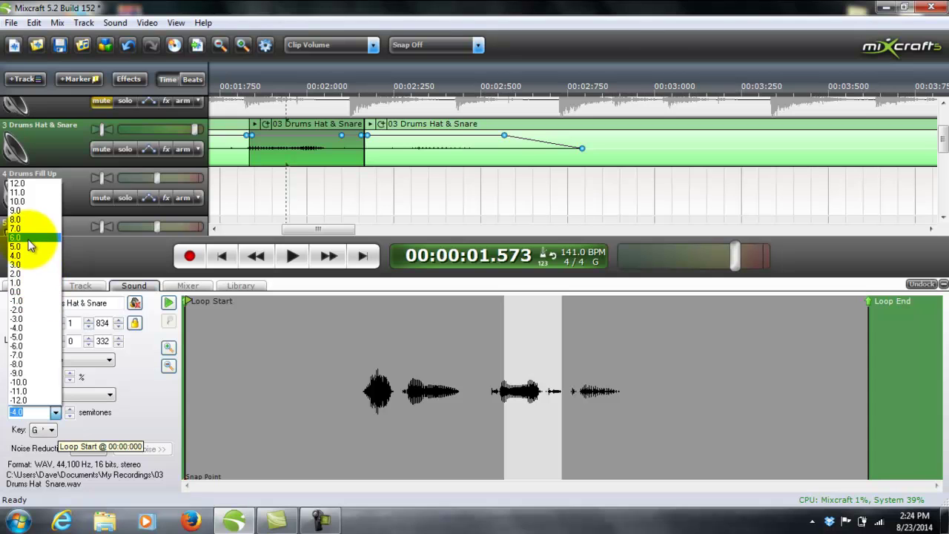
pyautogui.click(30, 256)
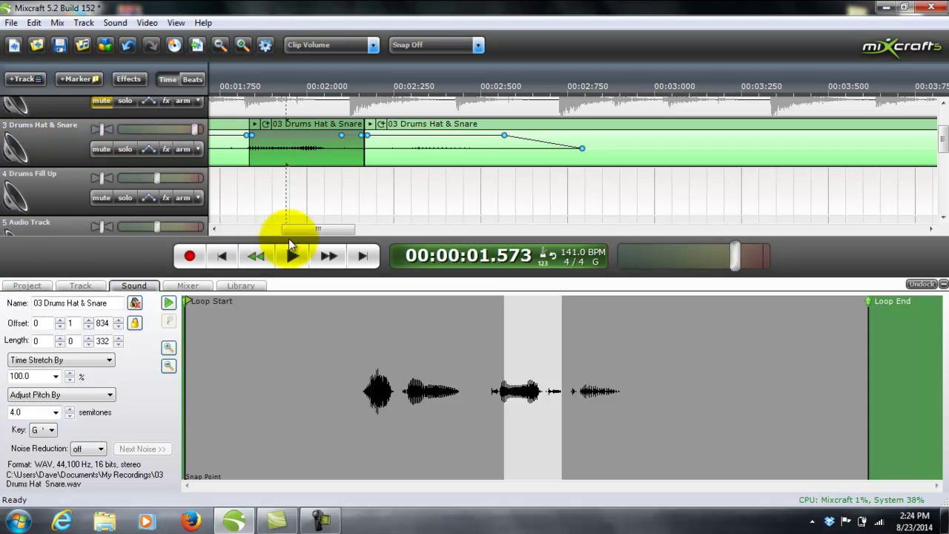
pyautogui.click(475, 136)
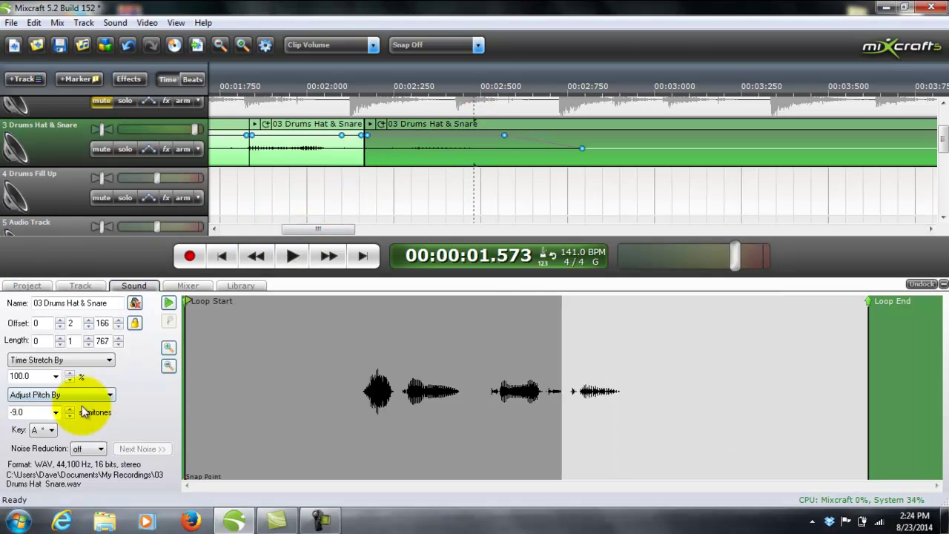
pyautogui.click(55, 412)
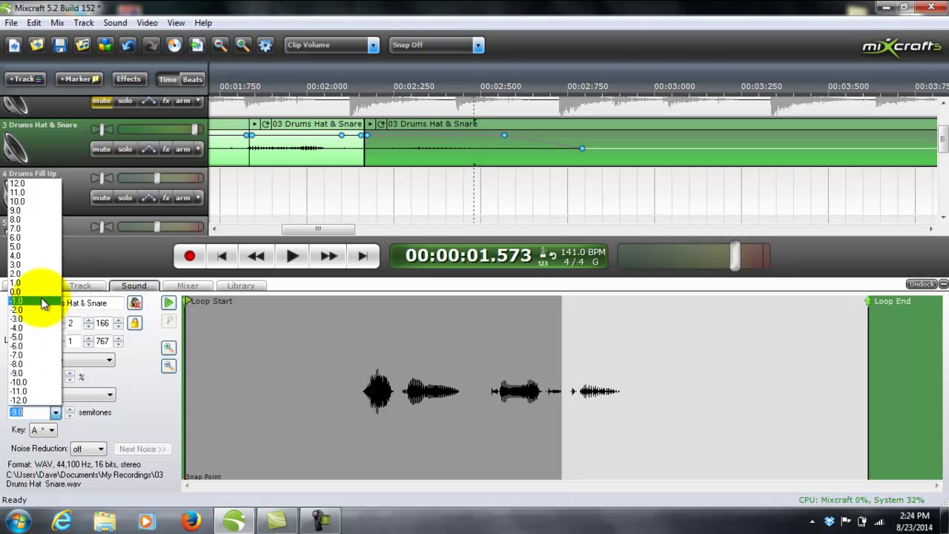
pyautogui.click(43, 327)
# Play the middle and last pieces of the recording to hear their new pitches
pyautogui.click(267, 229)
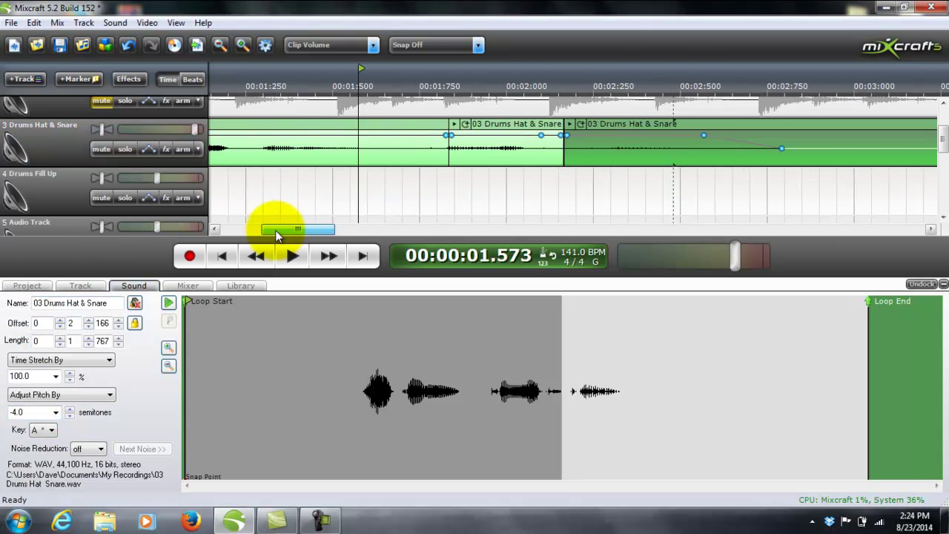
pyautogui.click(261, 195)
pyautogui.click(290, 255)
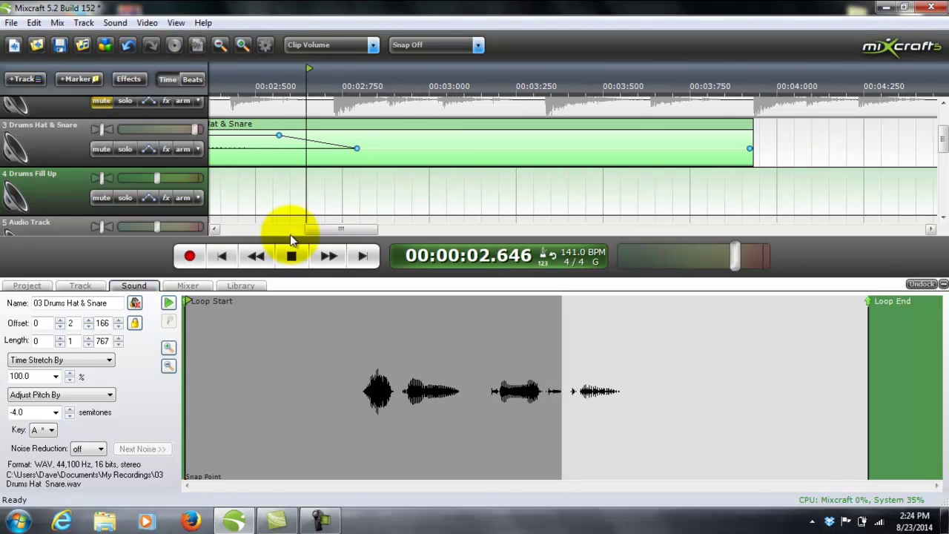
pyautogui.click(292, 256)
# Review the pitch and time stretch options of the recording's last piece and set its pitch mode to Adjust To Project Key
pyautogui.moveTo(317, 229); pyautogui.dragTo(223, 227)
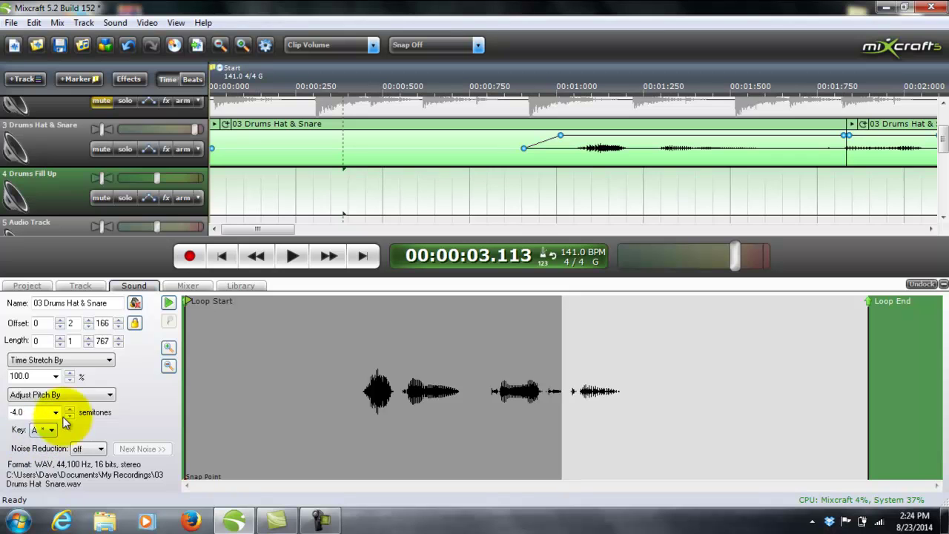
pyautogui.click(72, 395)
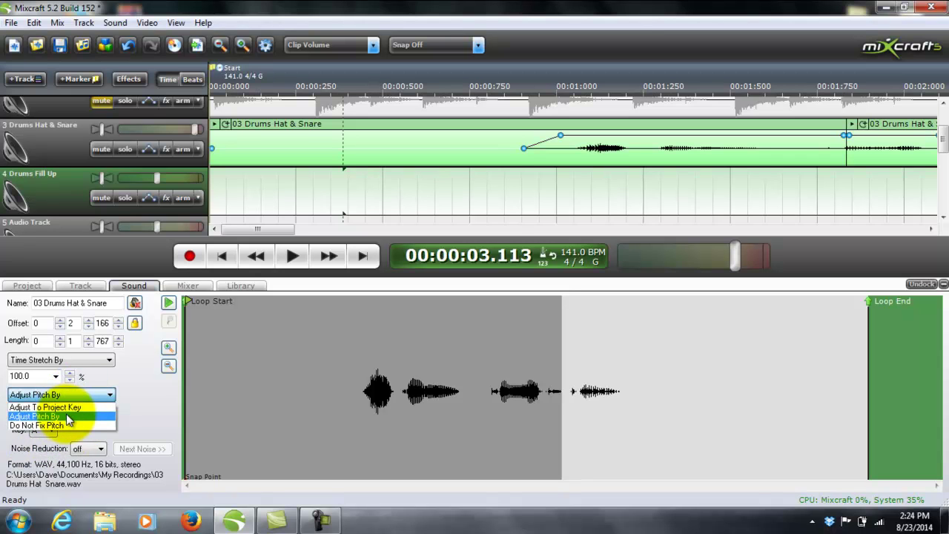
pyautogui.click(133, 401)
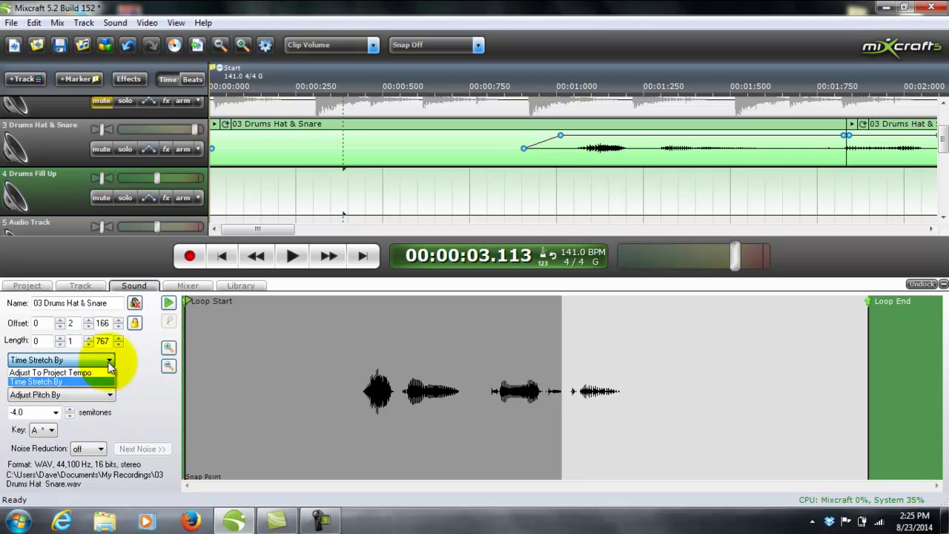
pyautogui.click(128, 395)
pyautogui.click(96, 401)
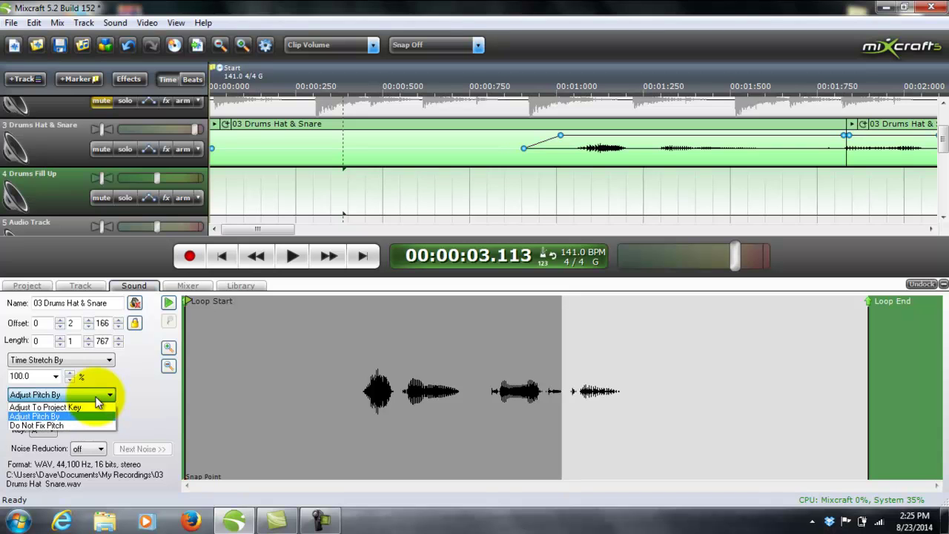
pyautogui.click(89, 407)
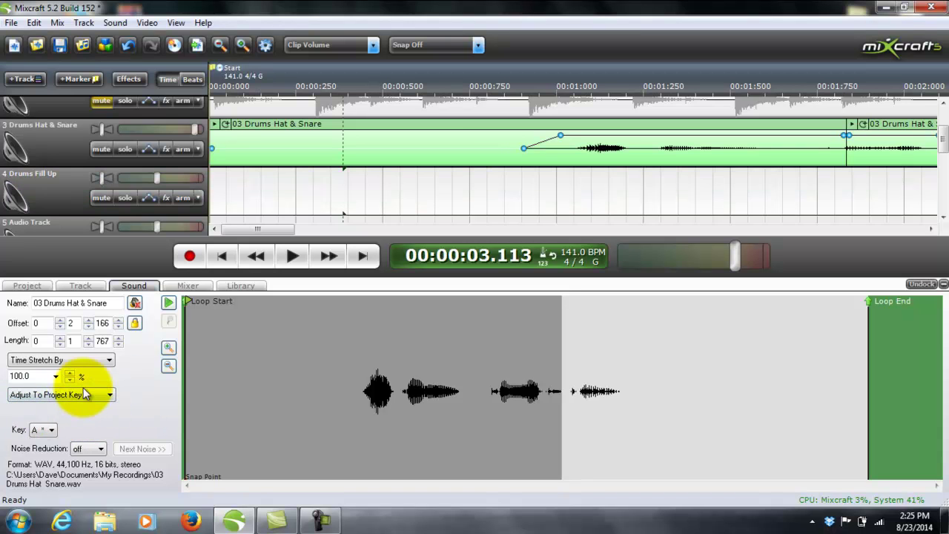
# Set the recording's last piece to Adjust To Project Tempo and its pitch mode to Adjust To Project Key
pyautogui.click(85, 398)
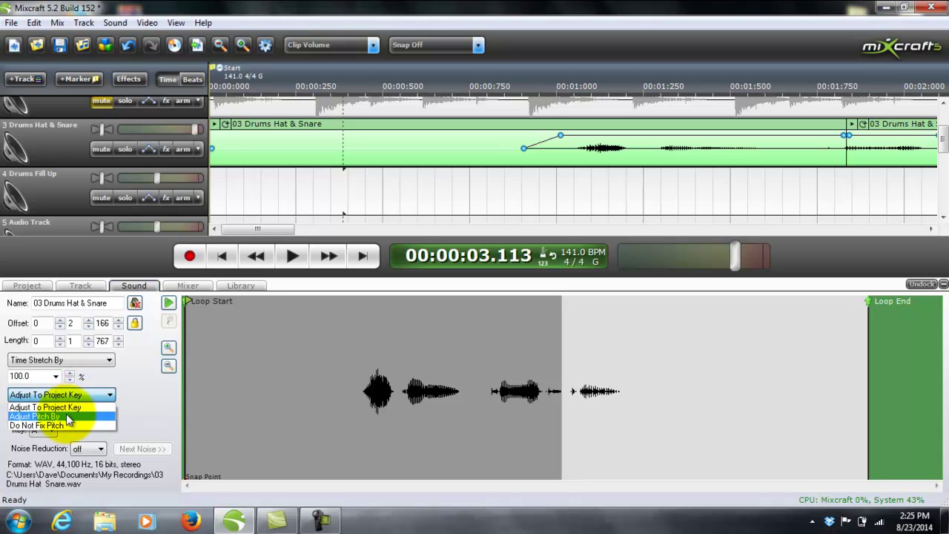
pyautogui.click(69, 419)
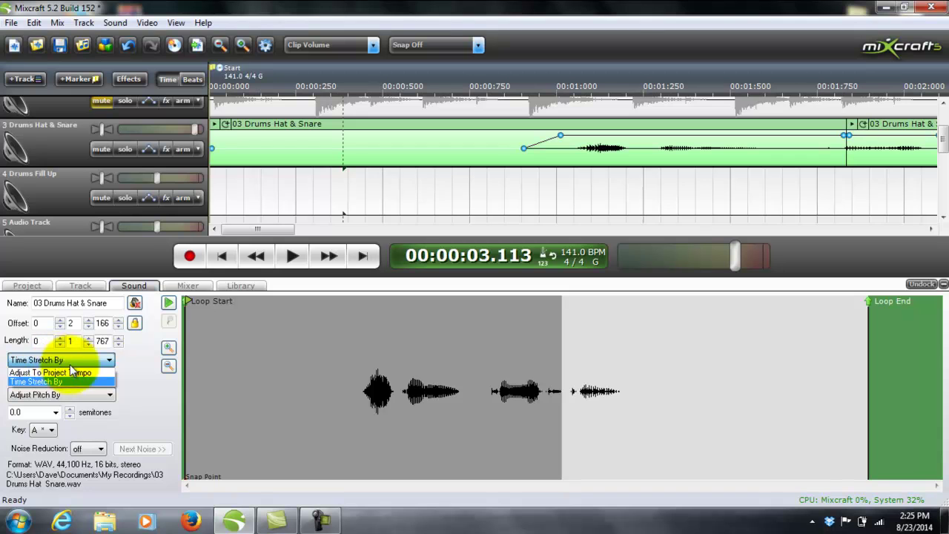
pyautogui.click(93, 374)
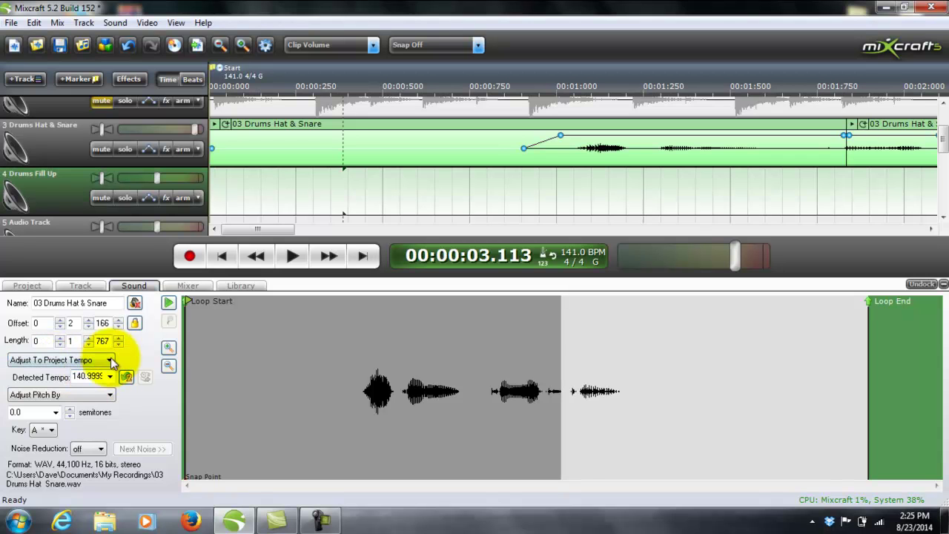
pyautogui.click(85, 395)
pyautogui.click(71, 408)
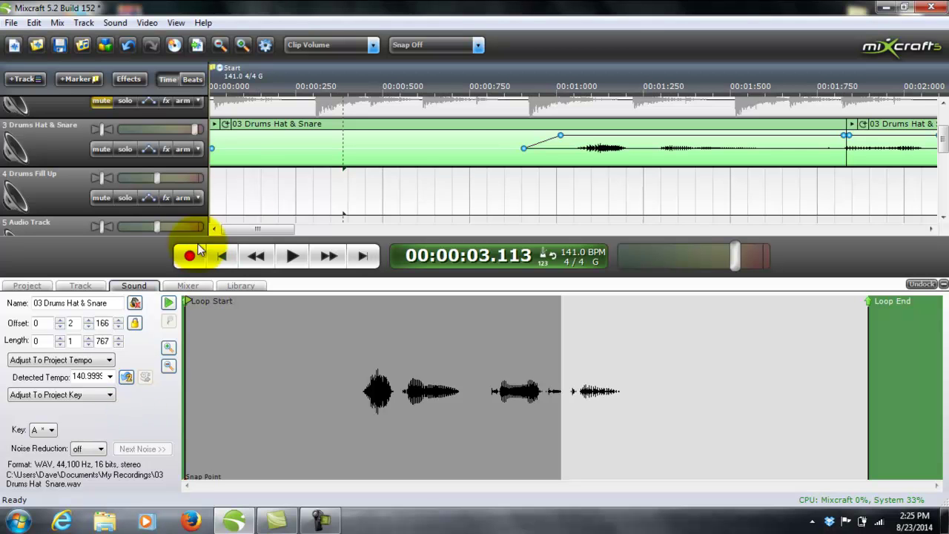
# Select all three pieces of the recording on track 3 and merge them into a new clip
pyautogui.moveTo(281, 236); pyautogui.dragTo(320, 229)
pyautogui.moveTo(378, 199); pyautogui.dragTo(625, 126)
pyautogui.rightClick(603, 124)
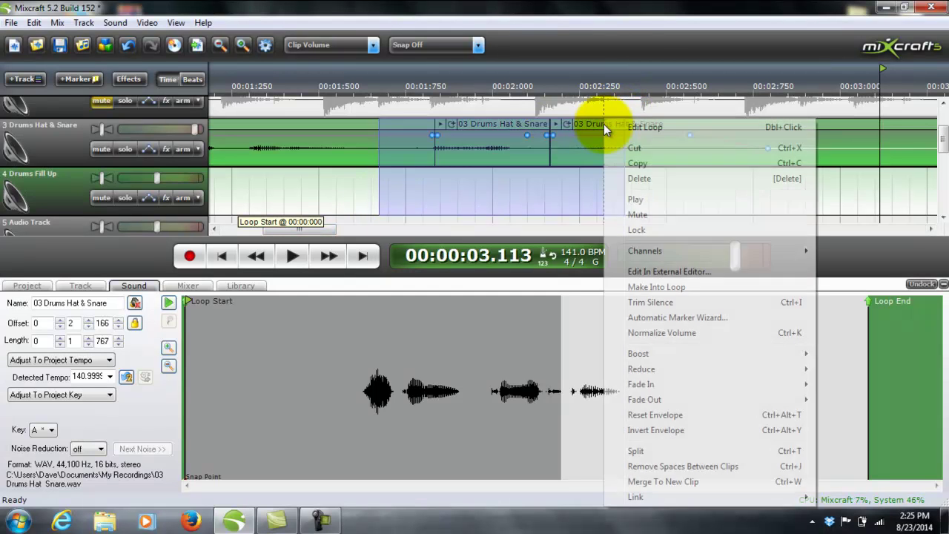
pyautogui.click(652, 482)
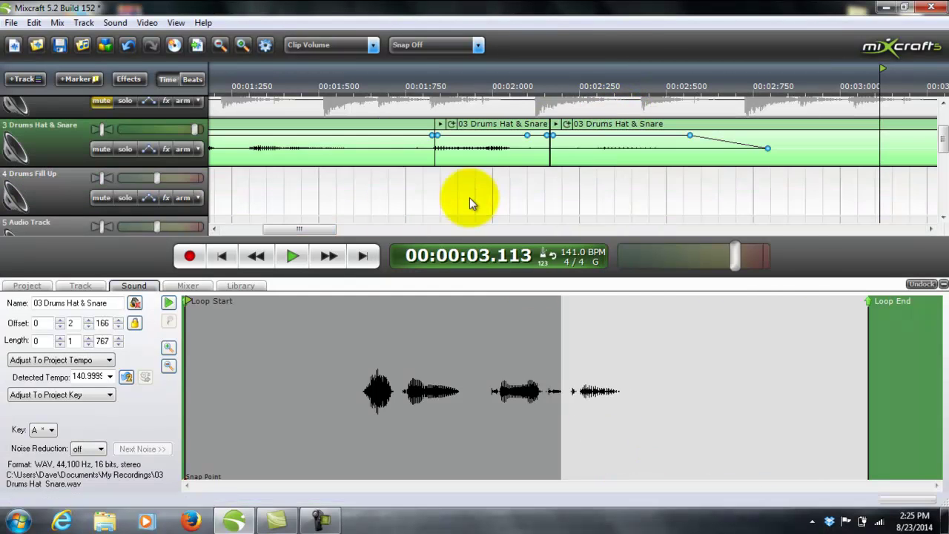
# Play the merged clip on track 3 from just before its first word and return to the project start
pyautogui.moveTo(309, 235); pyautogui.dragTo(247, 209)
pyautogui.click(246, 209)
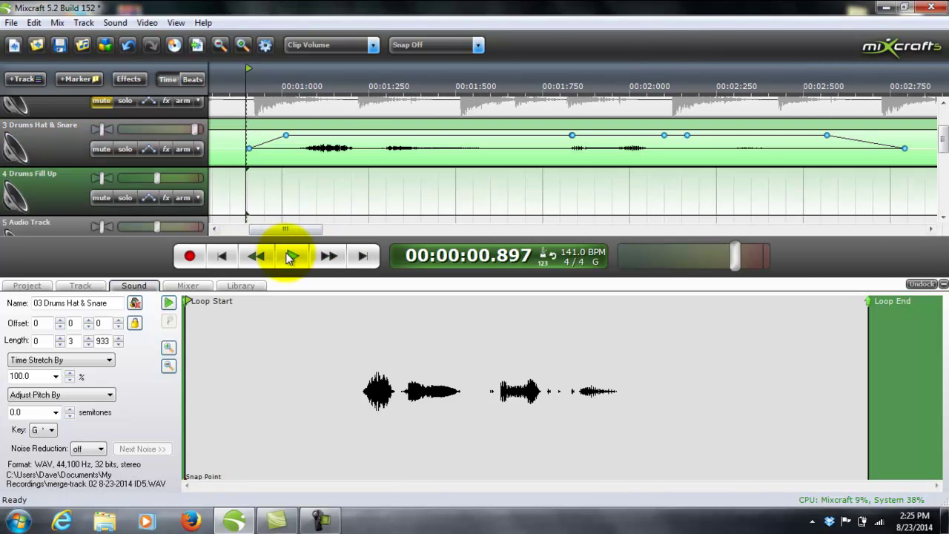
pyautogui.moveTo(350, 127); pyautogui.dragTo(322, 123)
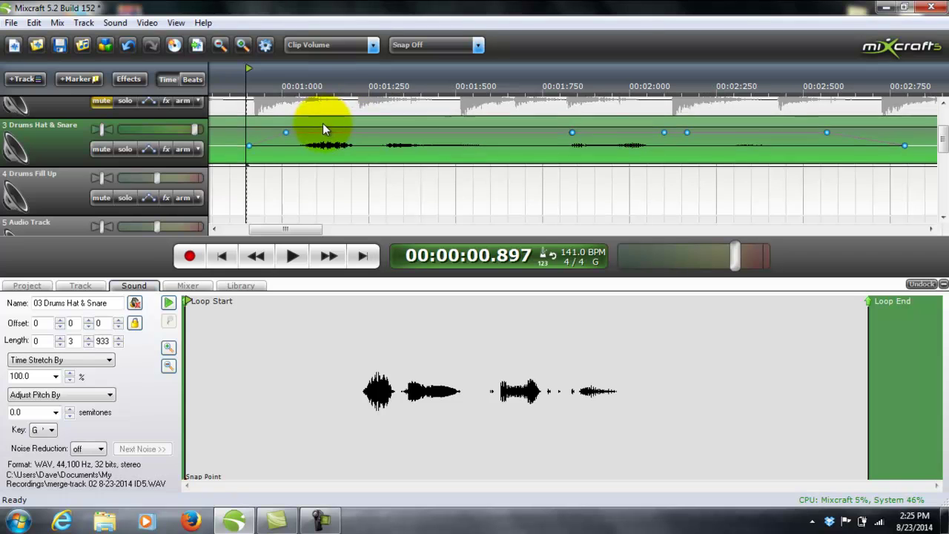
pyautogui.click(291, 258)
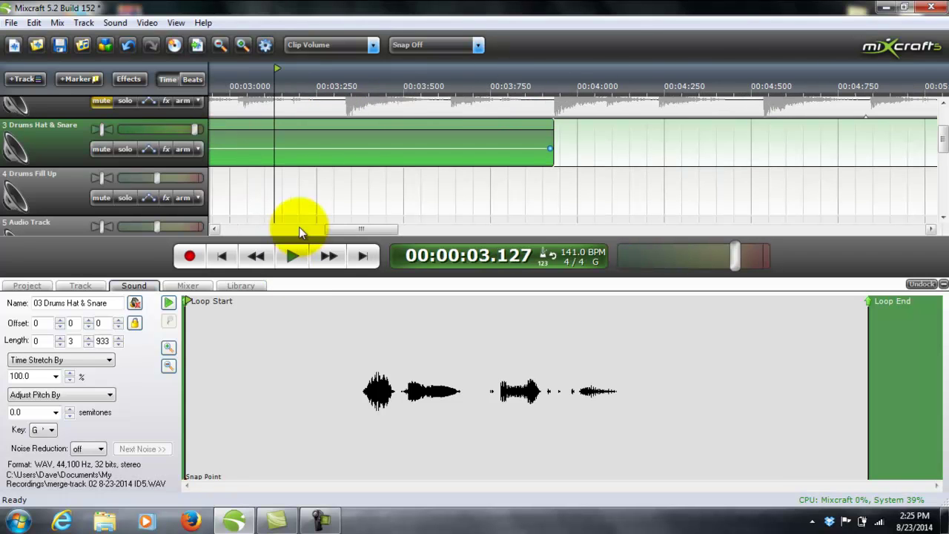
pyautogui.click(223, 256)
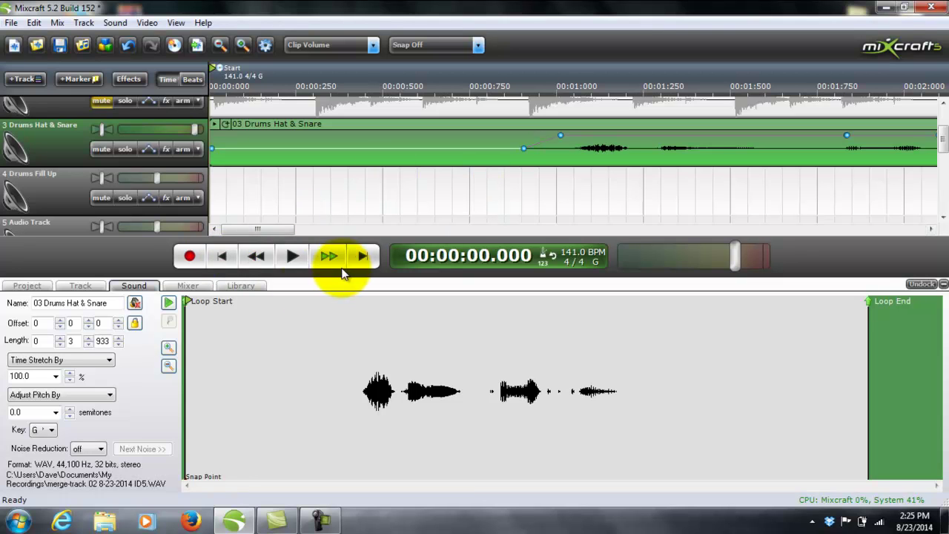